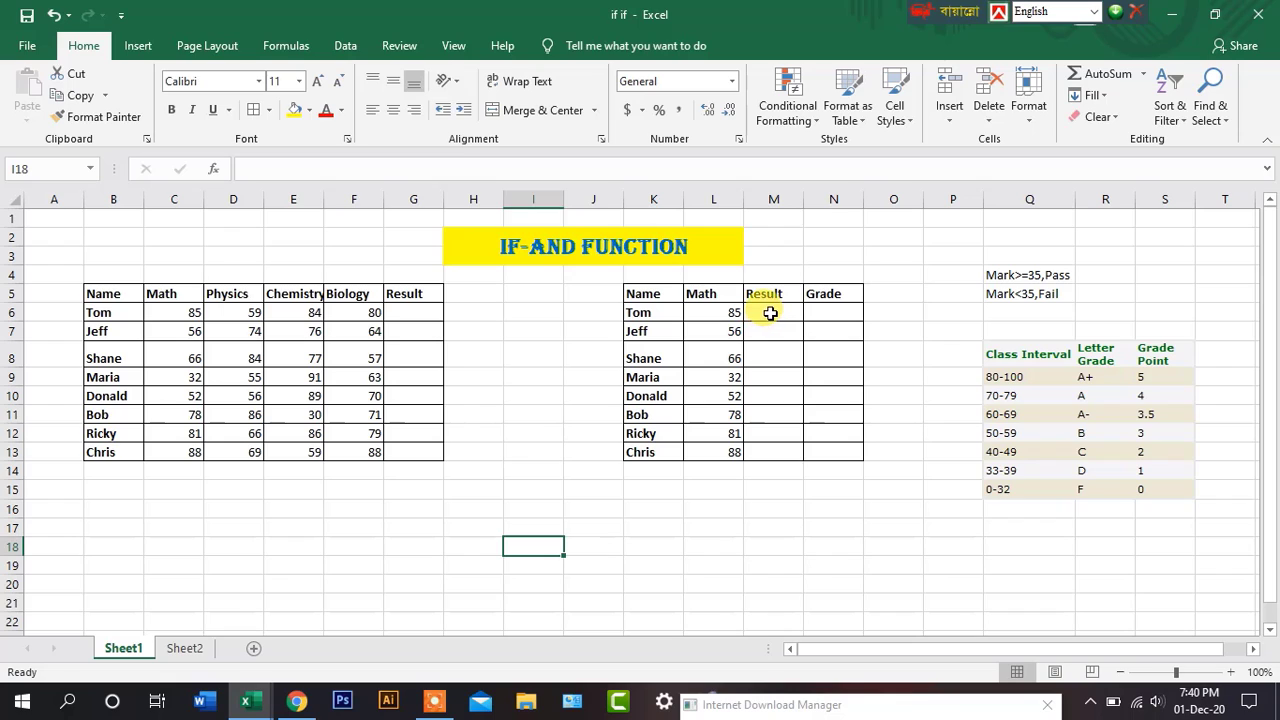
Start an IF formula in cell M6 with the logical test L6>=35
{"action": "left_click", "coordinate": [770, 314]}
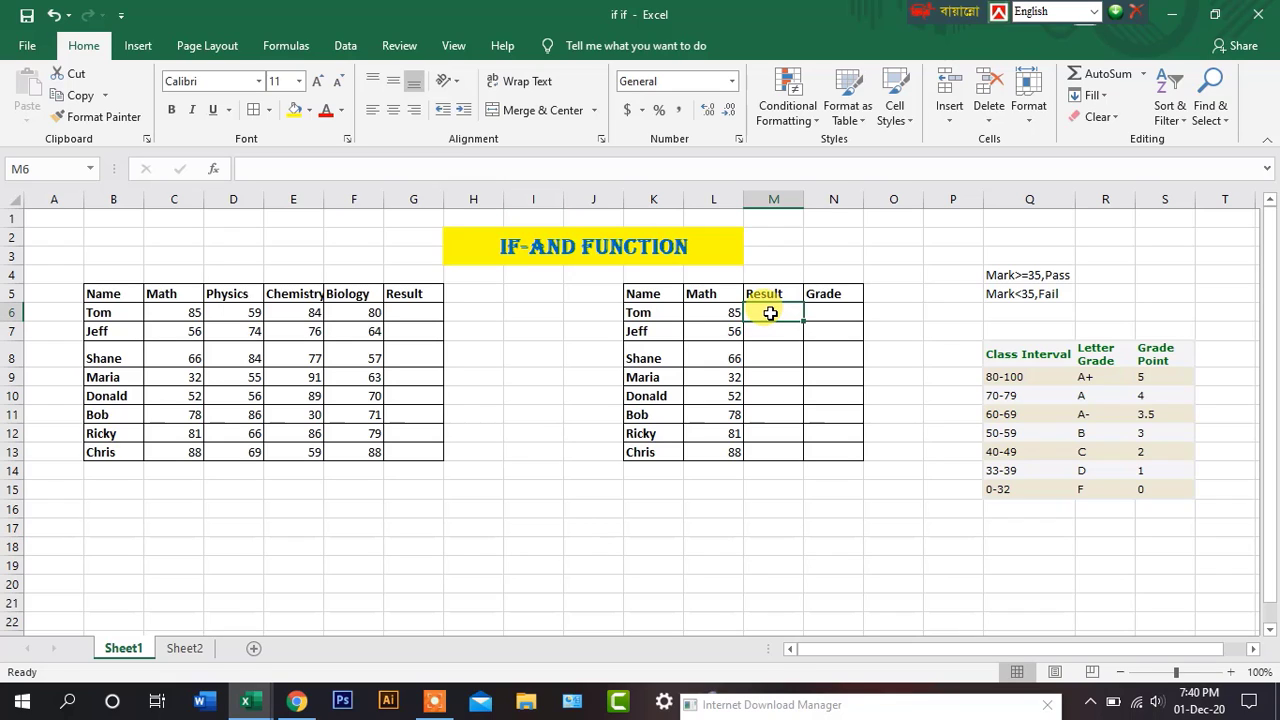
{"action": "type", "text": "=i"}
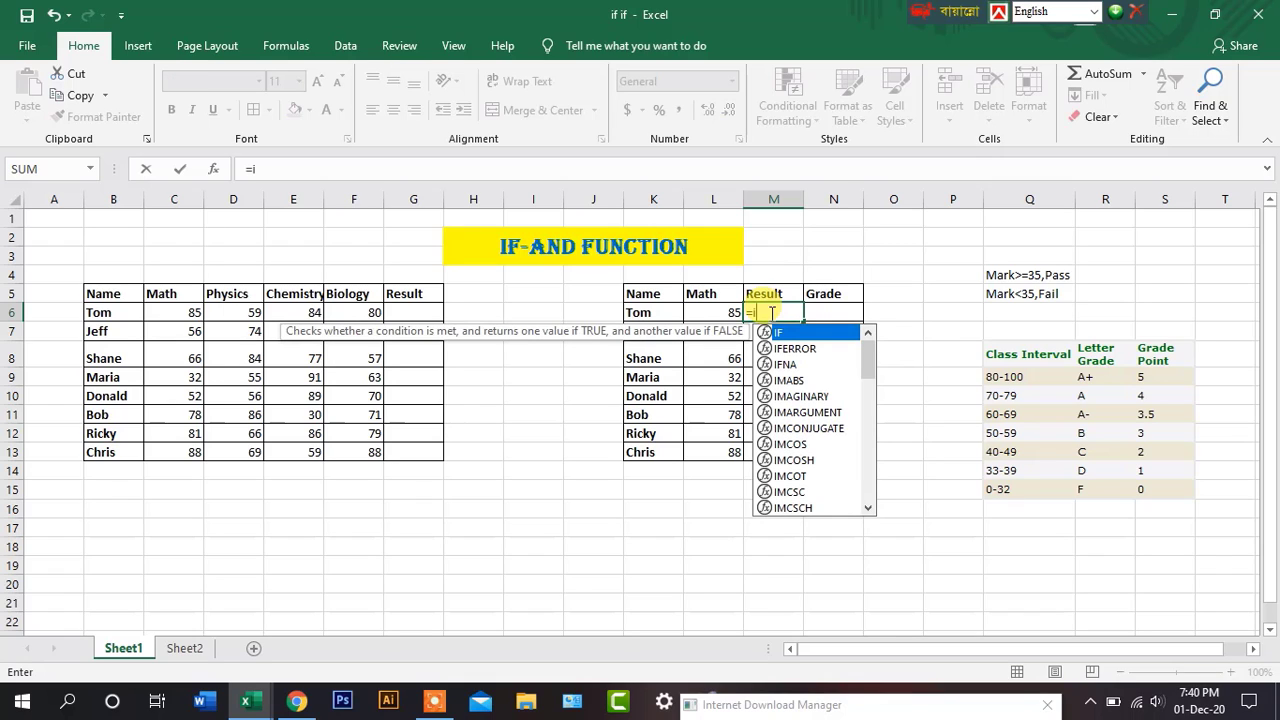
{"action": "double_click", "coordinate": [805, 330]}
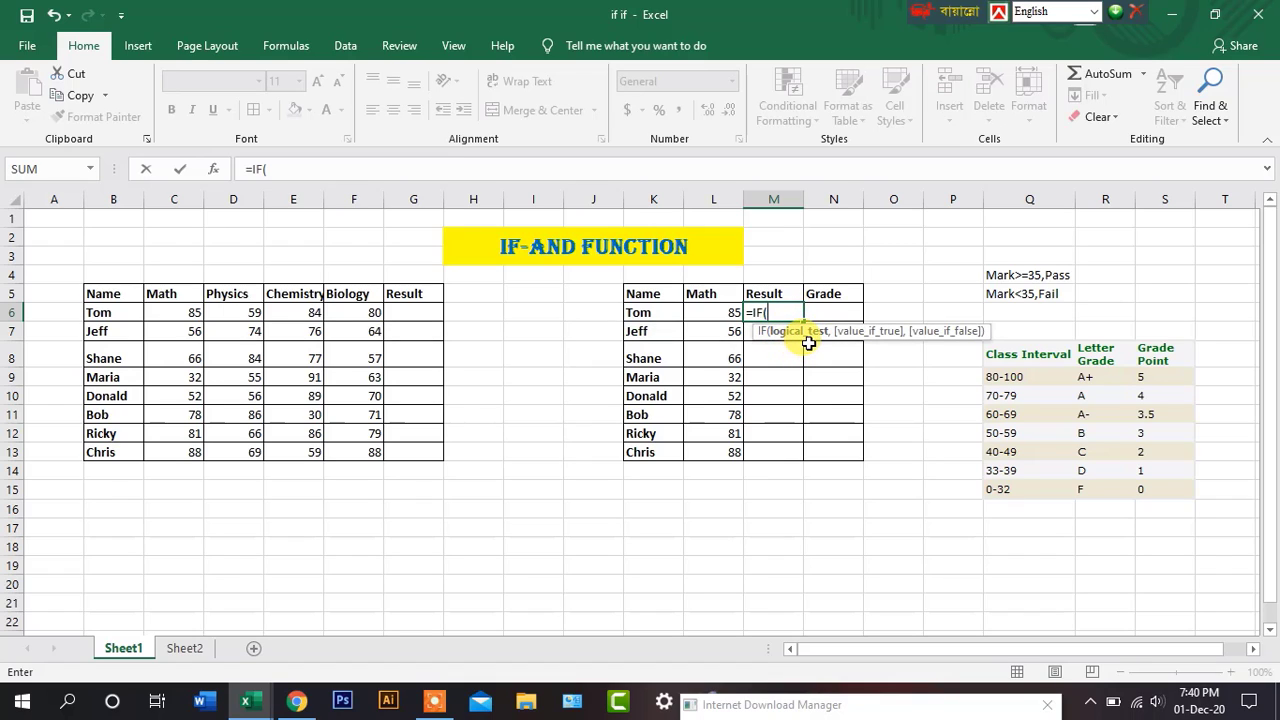
{"action": "left_click", "coordinate": [732, 313]}
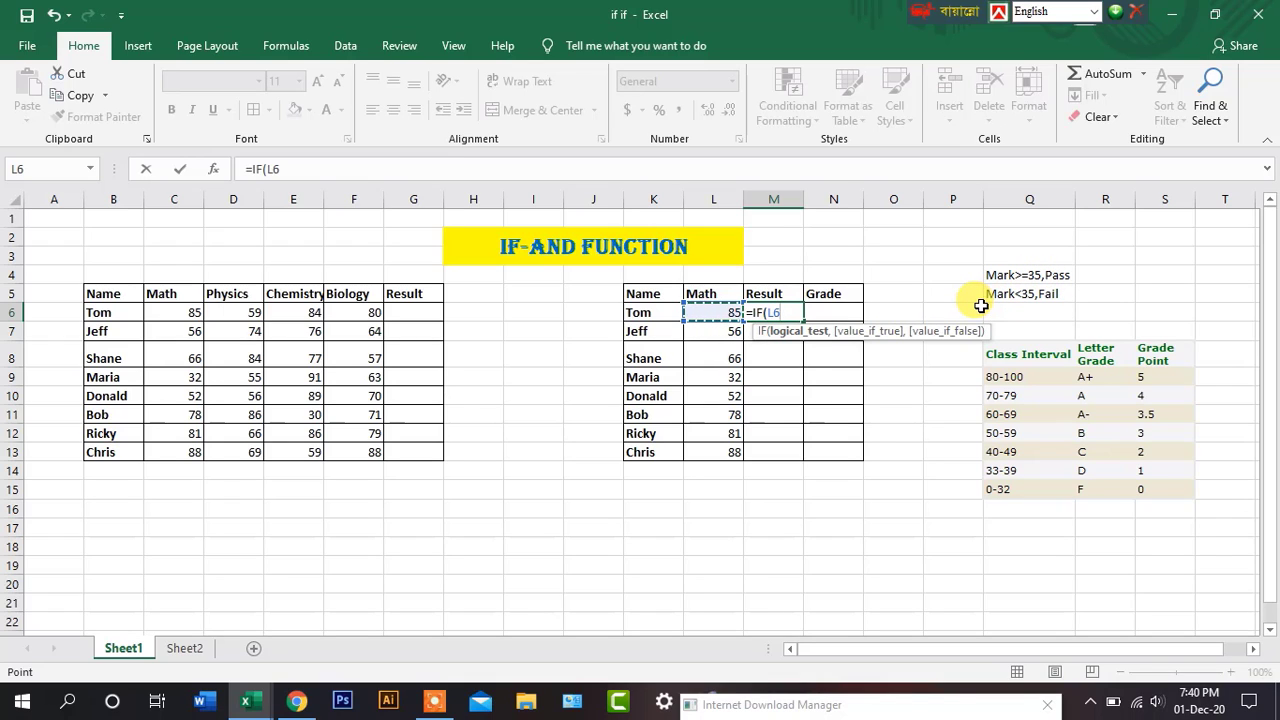
{"action": "type", "text": ">=35"}
{"action": "type", "text": ","}
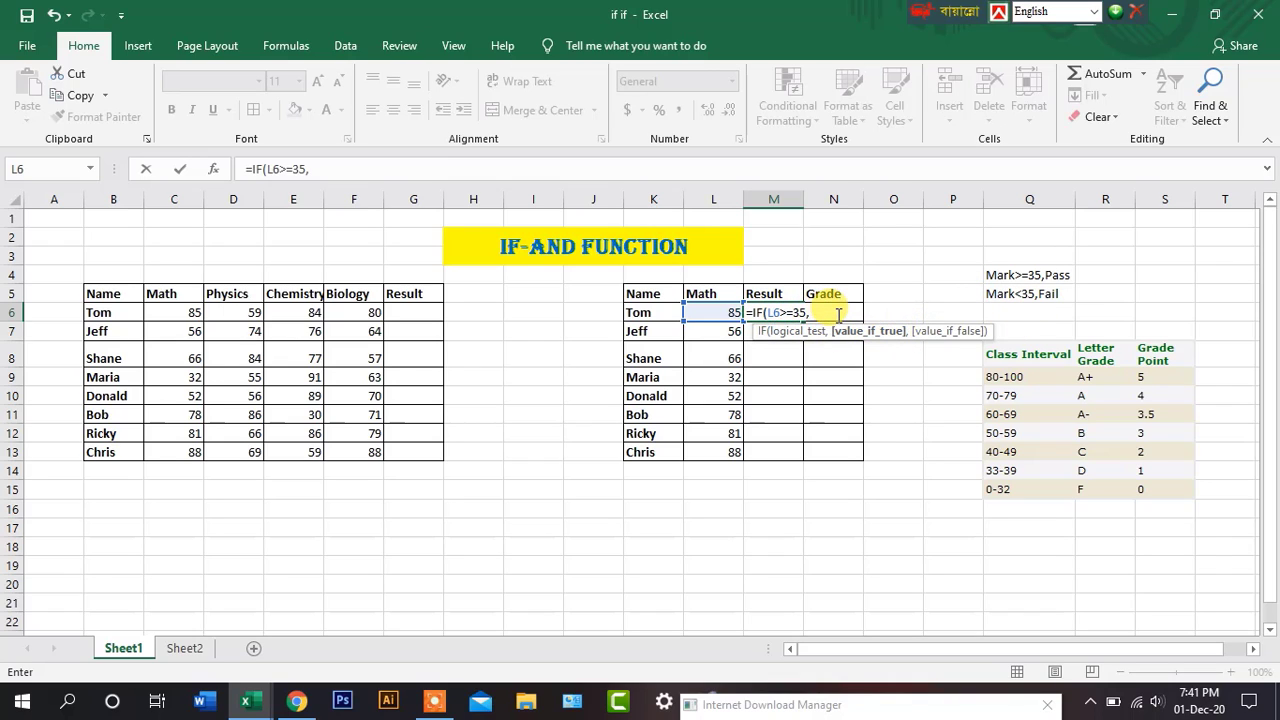
Complete the M6 formula with "Pass" if true and "Fail" if false, accepting the formula correction
{"action": "type", "text": "\"Pass\""}
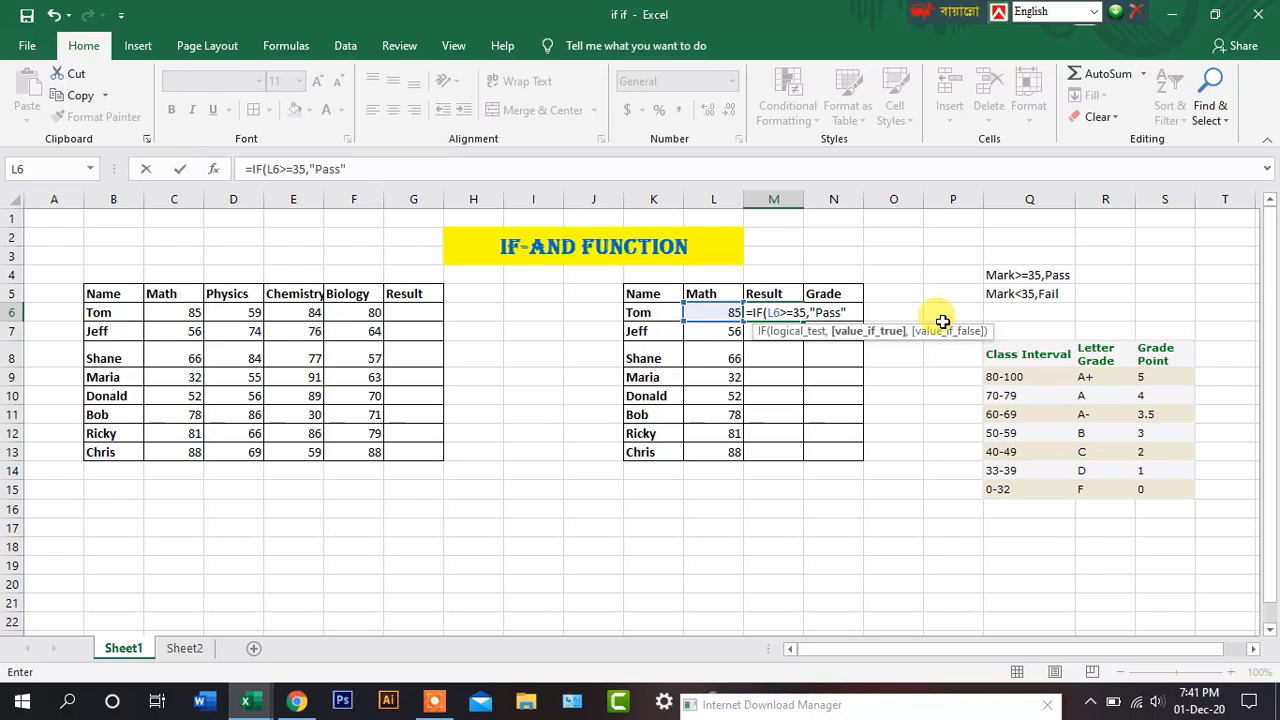
{"action": "type", "text": ",\"P"}
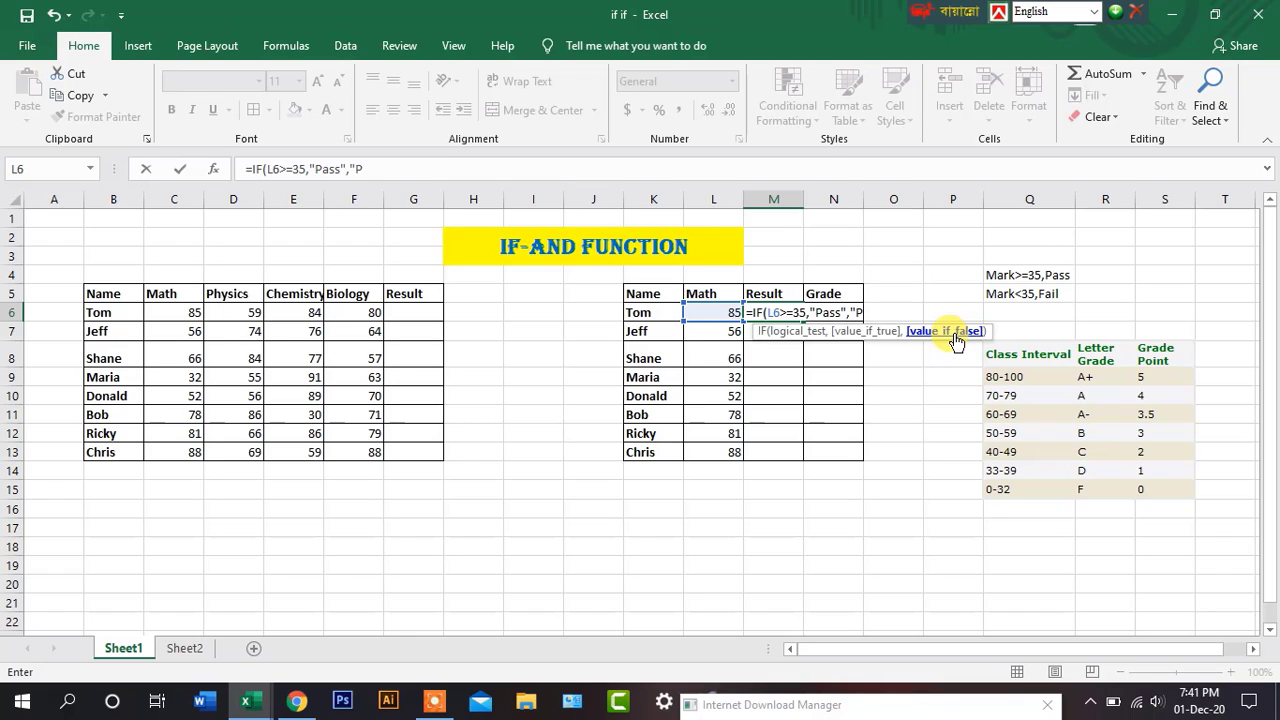
{"action": "type", "text": "fai"}
{"action": "type", "text": "l"}
{"action": "type", "text": "\")"}
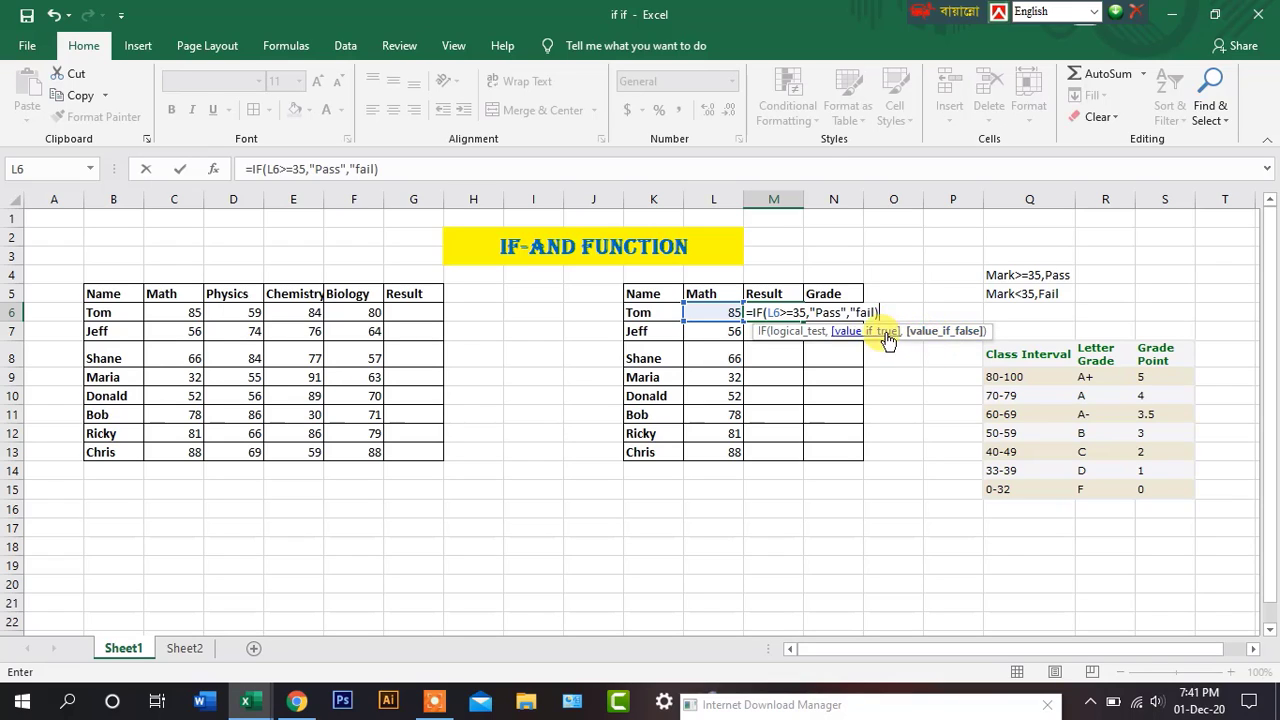
{"action": "left_click", "coordinate": [856, 312]}
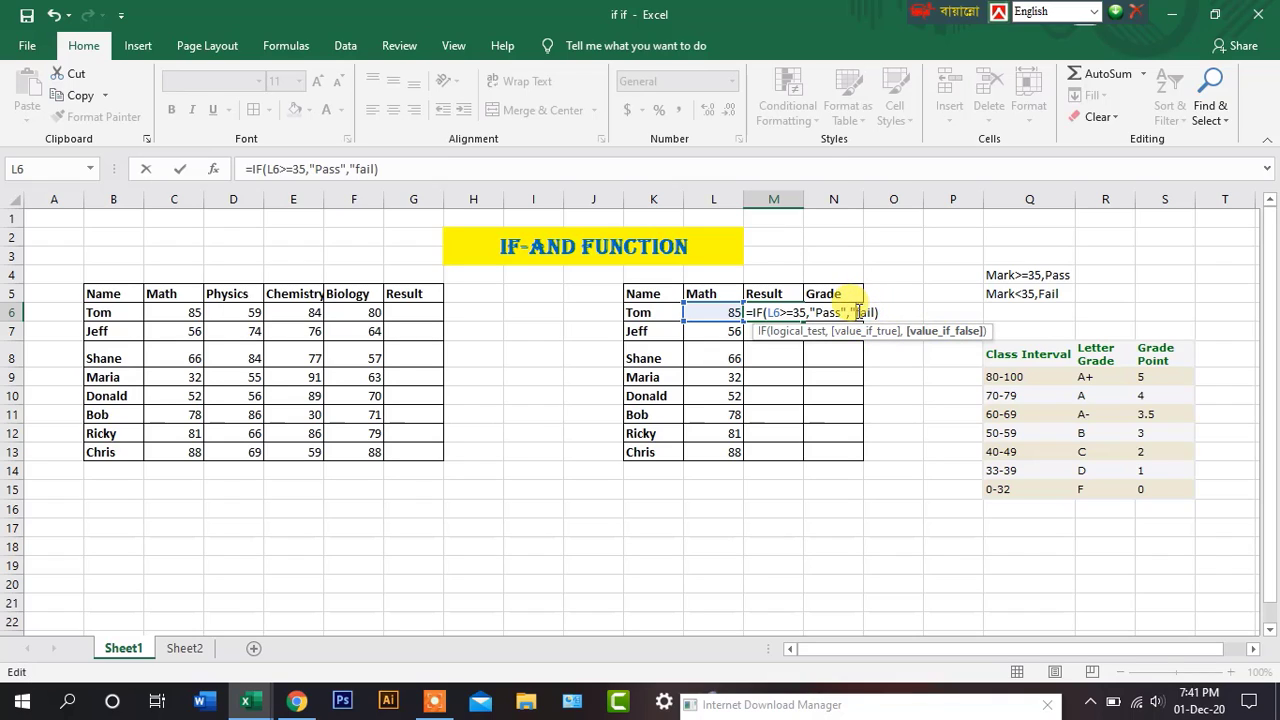
{"action": "key", "text": "BackSpace"}
{"action": "type", "text": "F"}
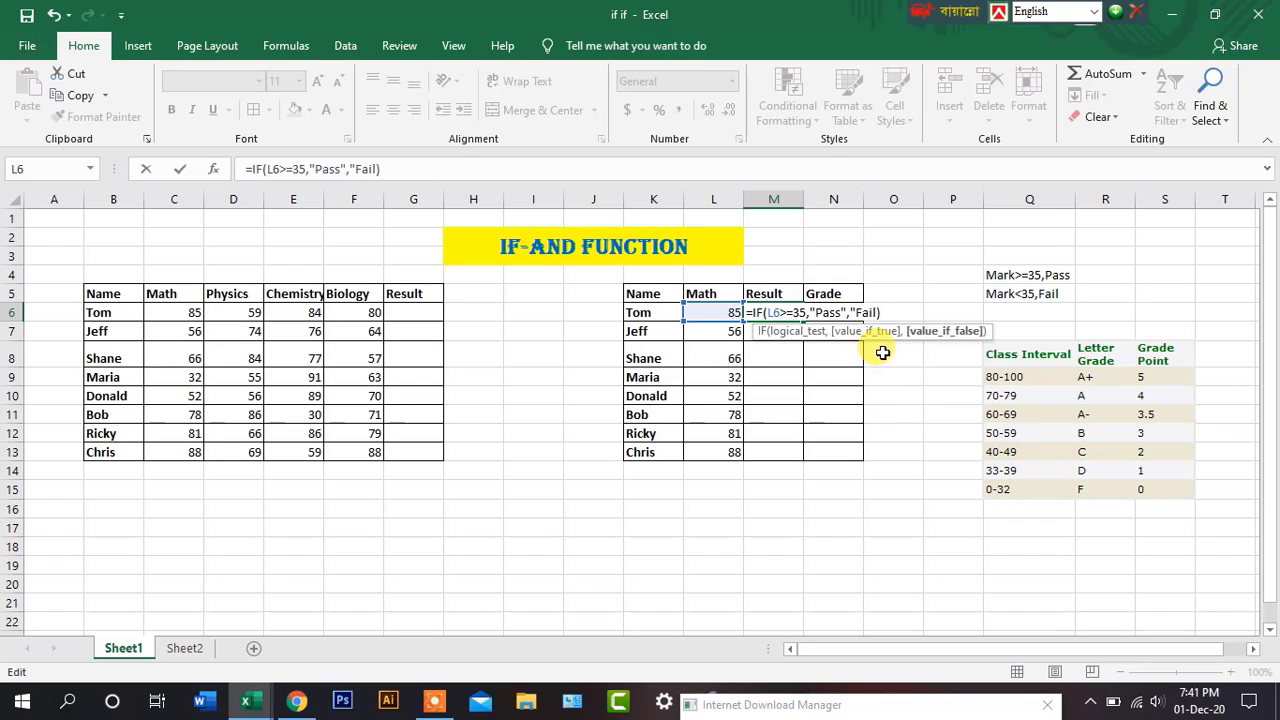
{"action": "key", "text": "Return"}
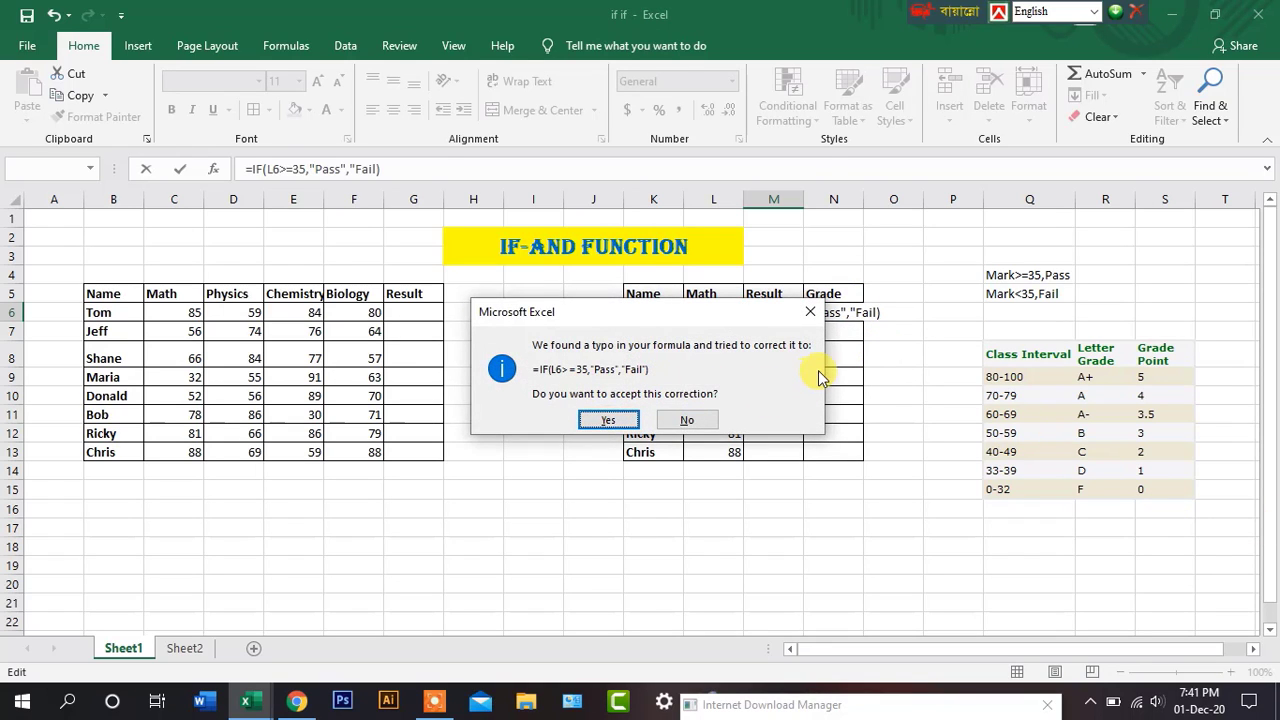
{"action": "left_click", "coordinate": [602, 420]}
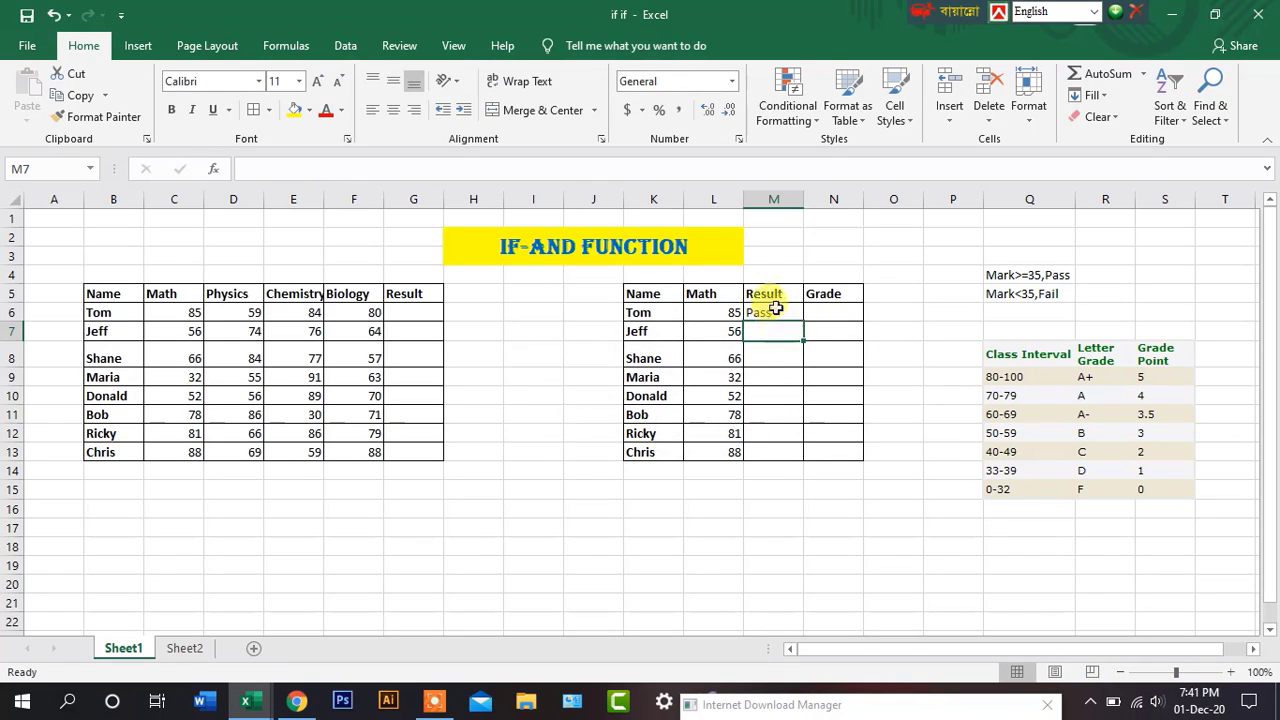
Fill the M6 pass/fail formula down the Result column through M13
{"action": "left_click", "coordinate": [766, 313]}
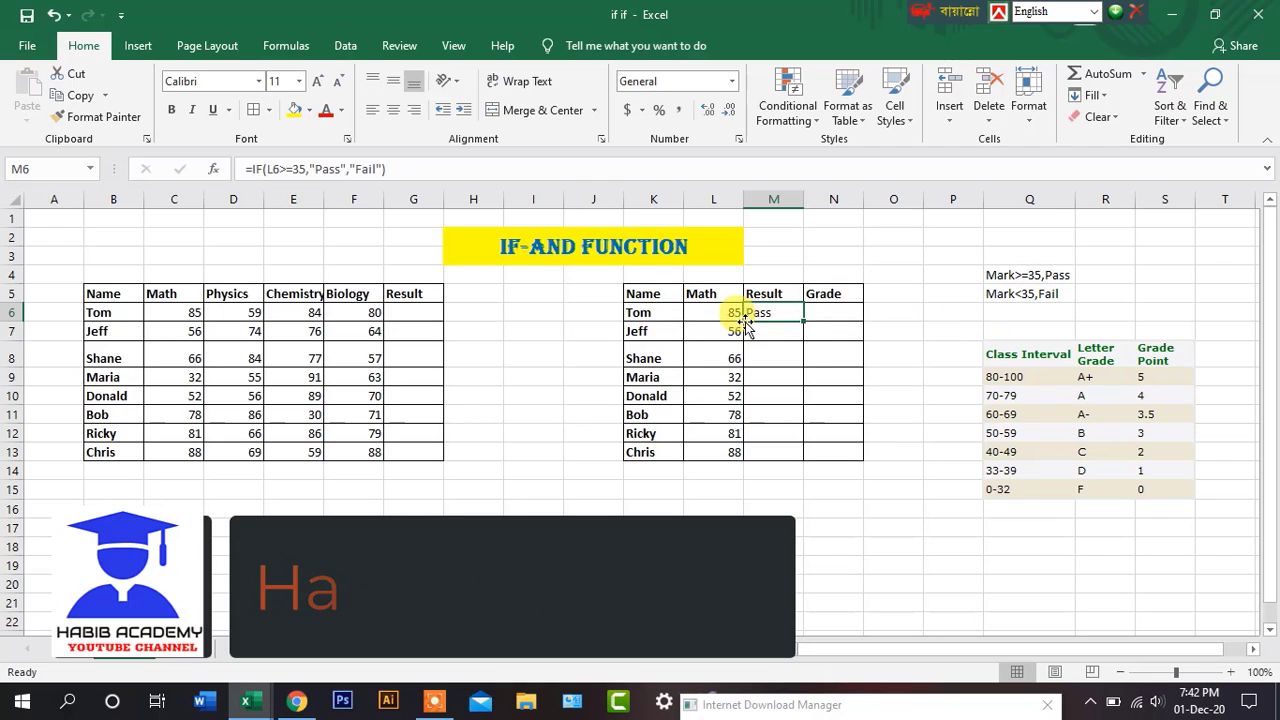
{"action": "left_click_drag", "start_coordinate": [805, 322], "coordinate": [803, 458]}
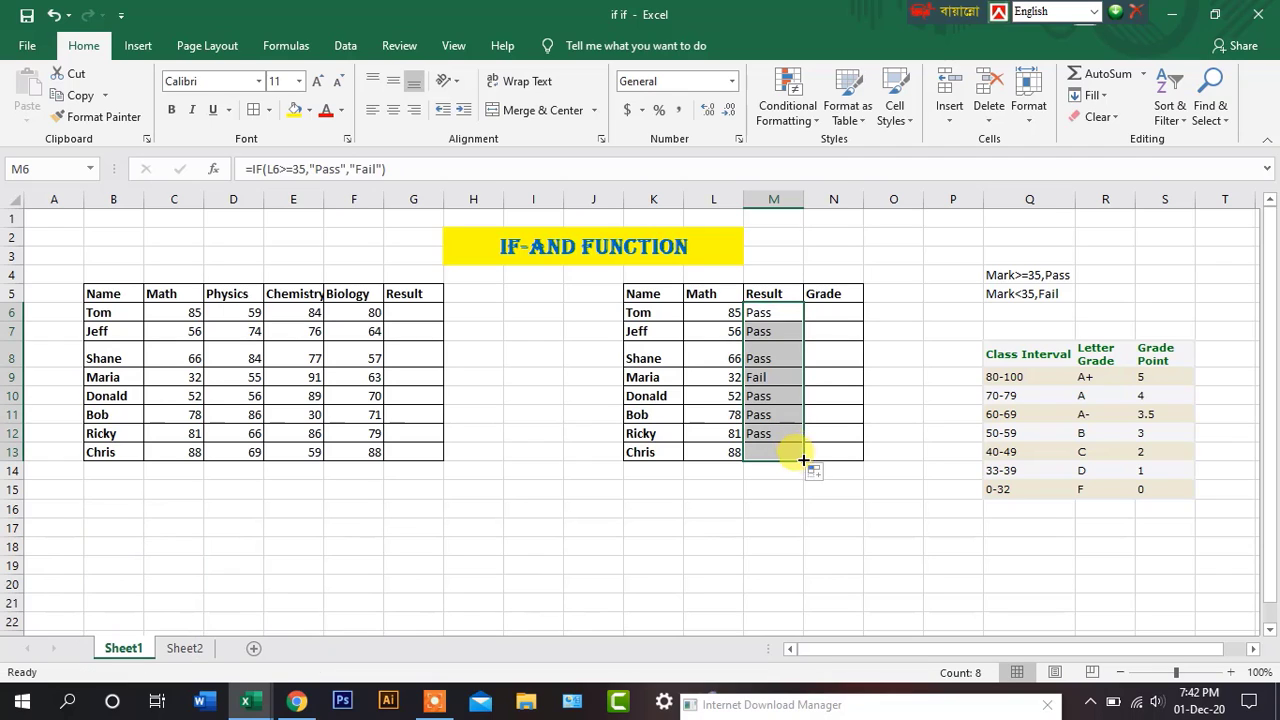
{"action": "left_click", "coordinate": [904, 398]}
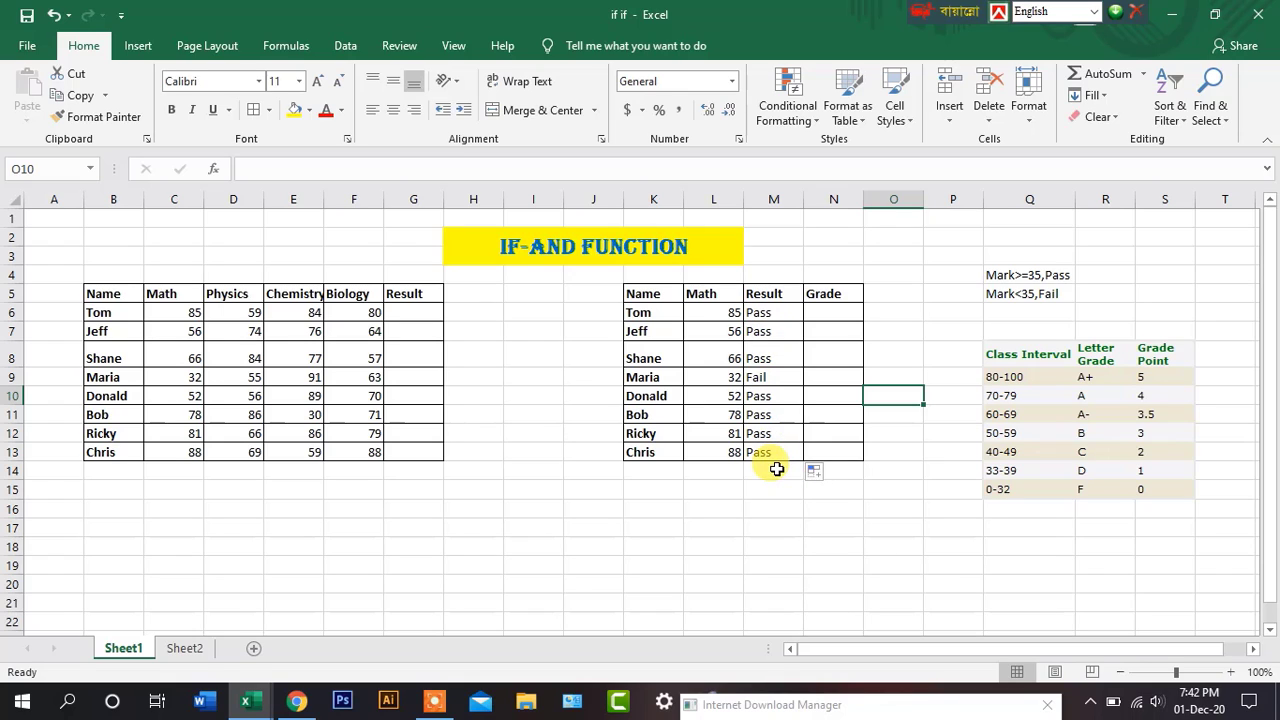
Set the Math mark in cell L8 to 30
{"action": "left_click", "coordinate": [721, 357]}
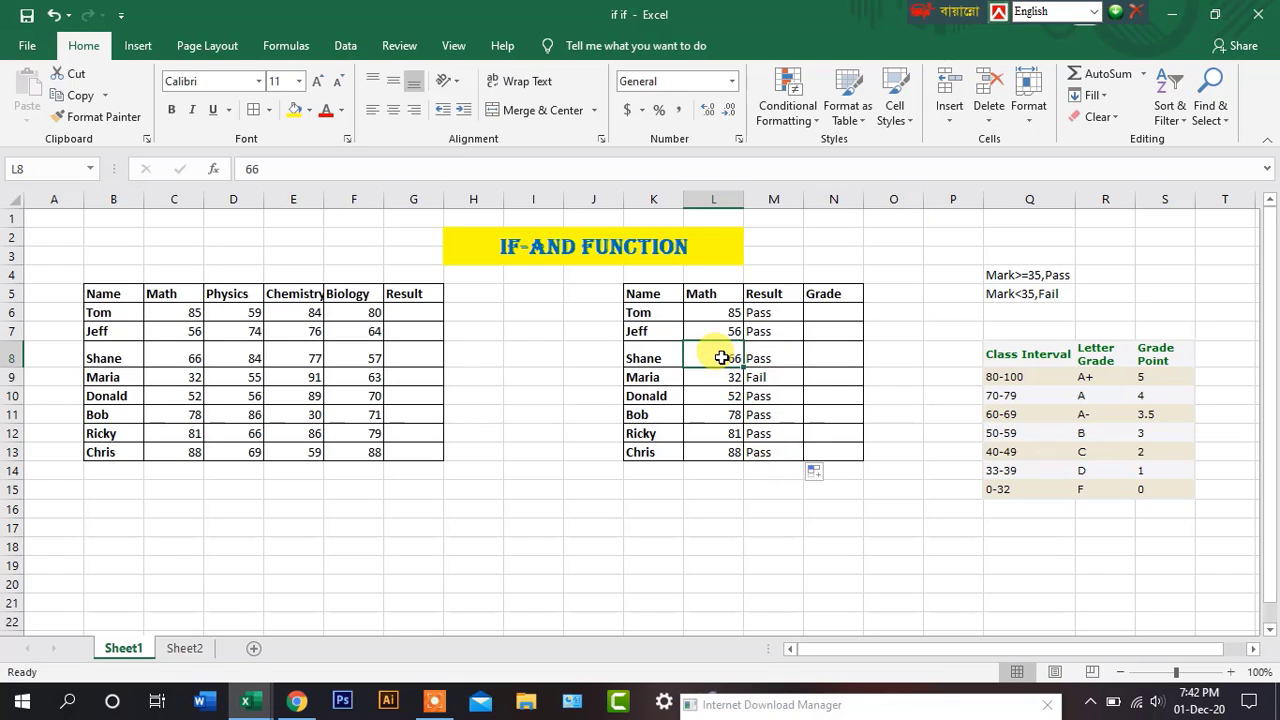
{"action": "type", "text": "3"}
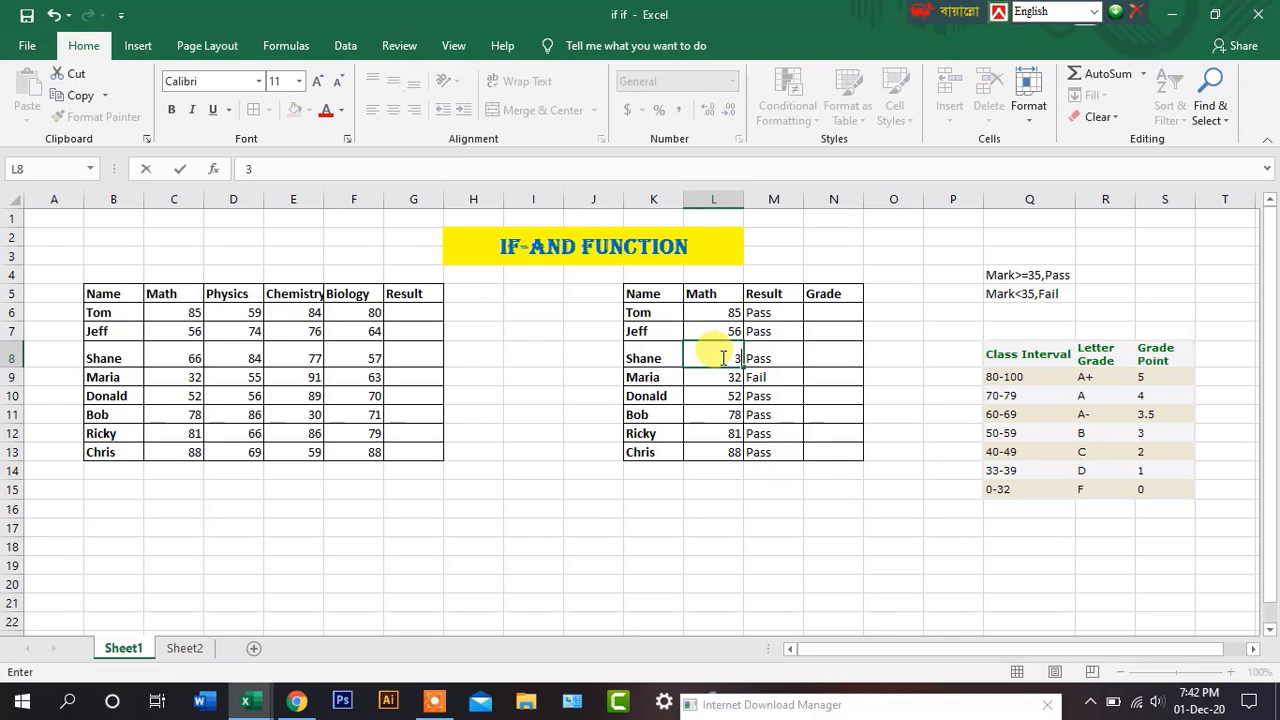
{"action": "type", "text": "0"}
{"action": "key", "text": "Return"}
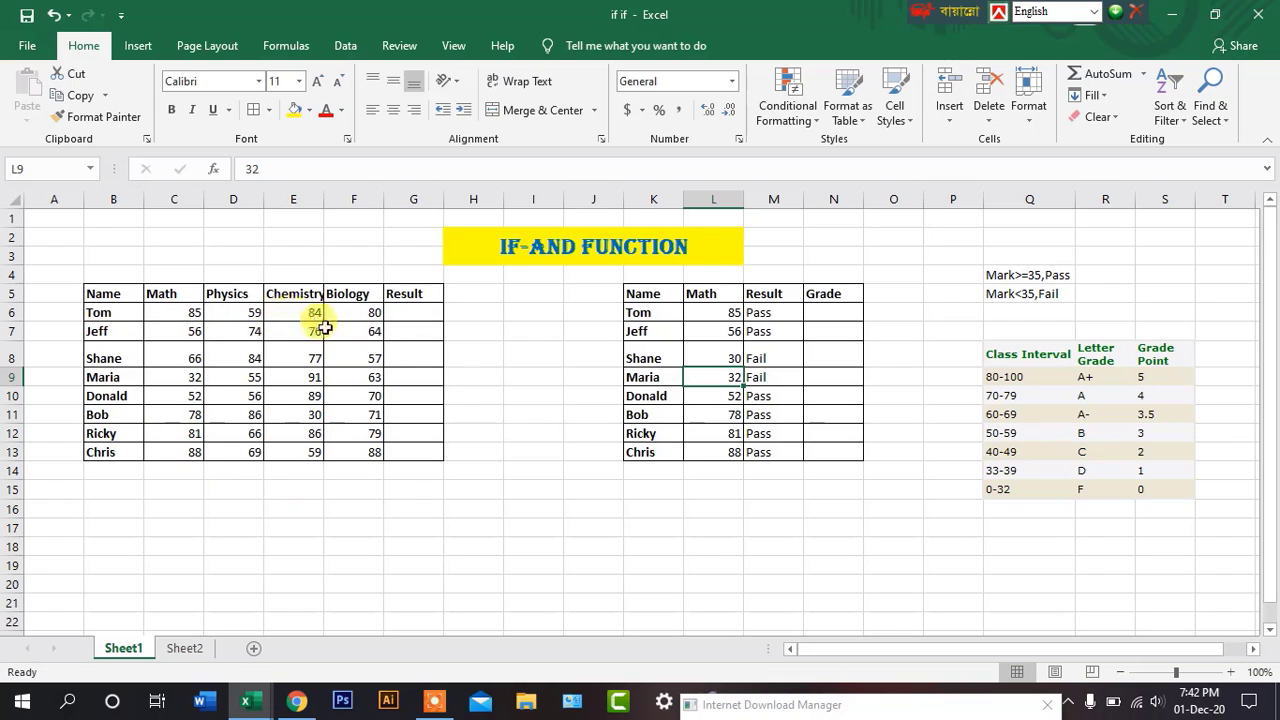
{"action": "left_click", "coordinate": [417, 317]}
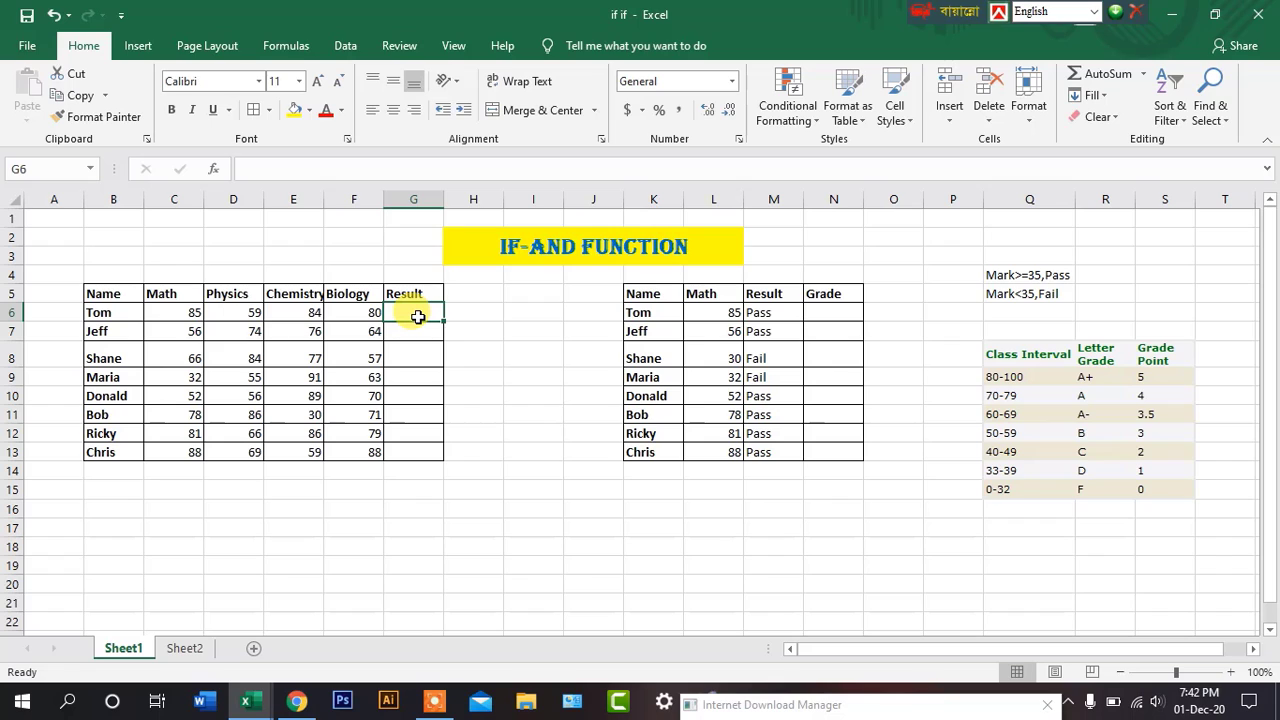
{"action": "type", "text": "="}
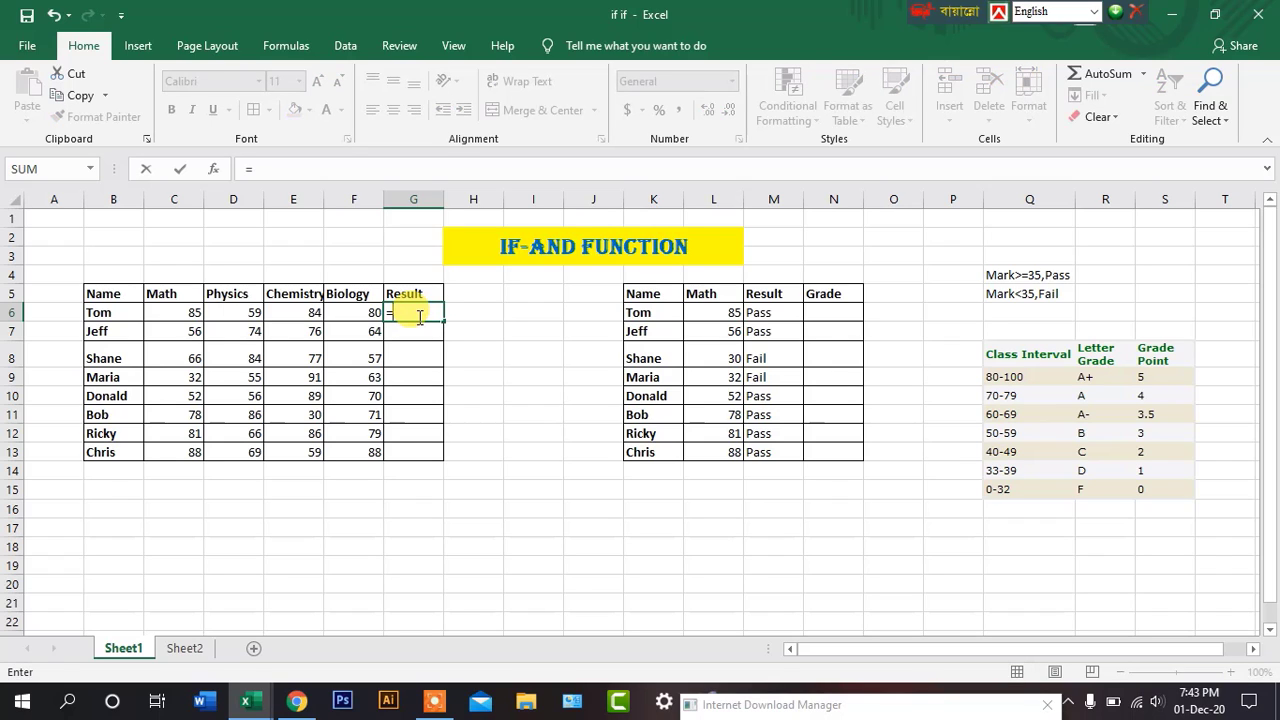
{"action": "type", "text": "i"}
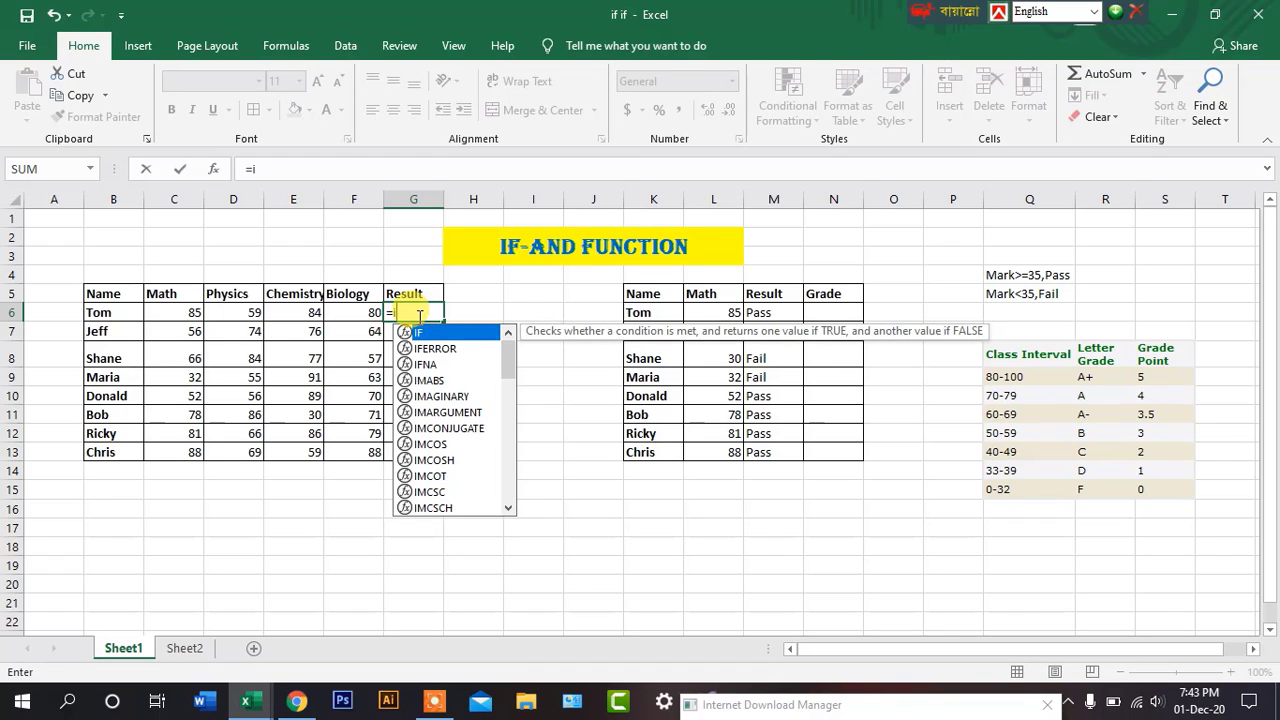
{"action": "key", "text": "Tab"}
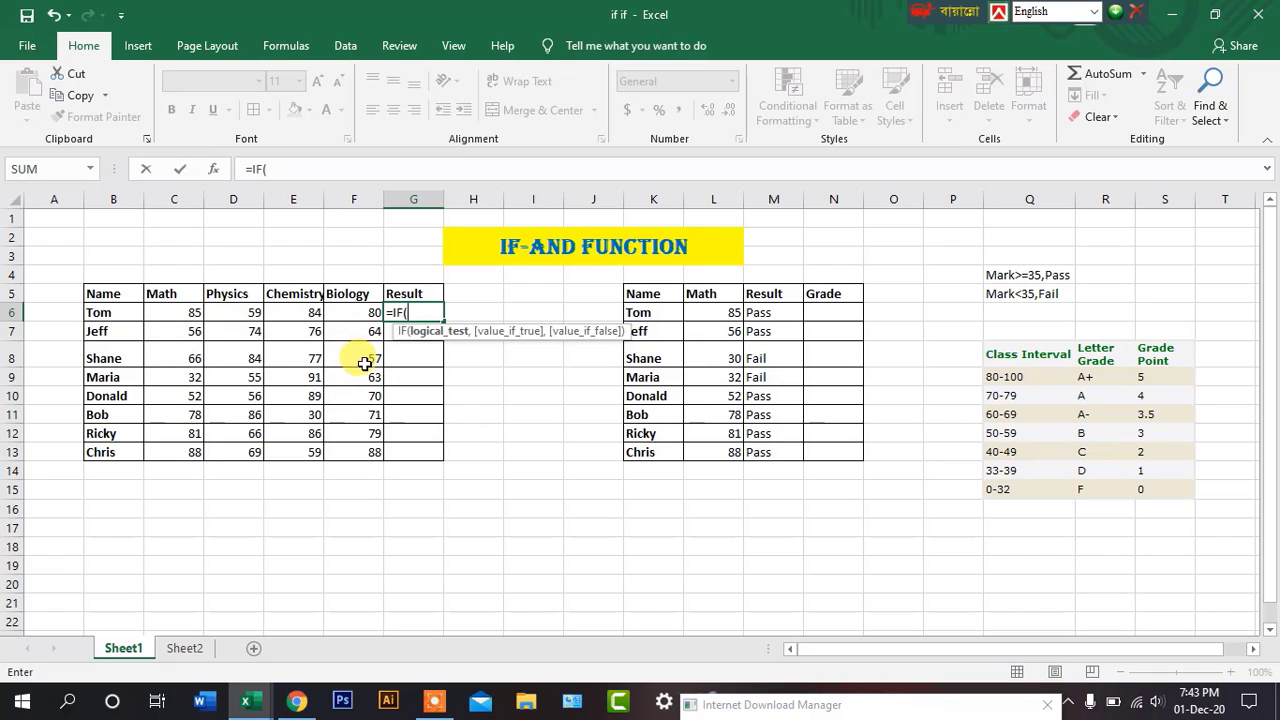
{"action": "left_click", "coordinate": [191, 311]}
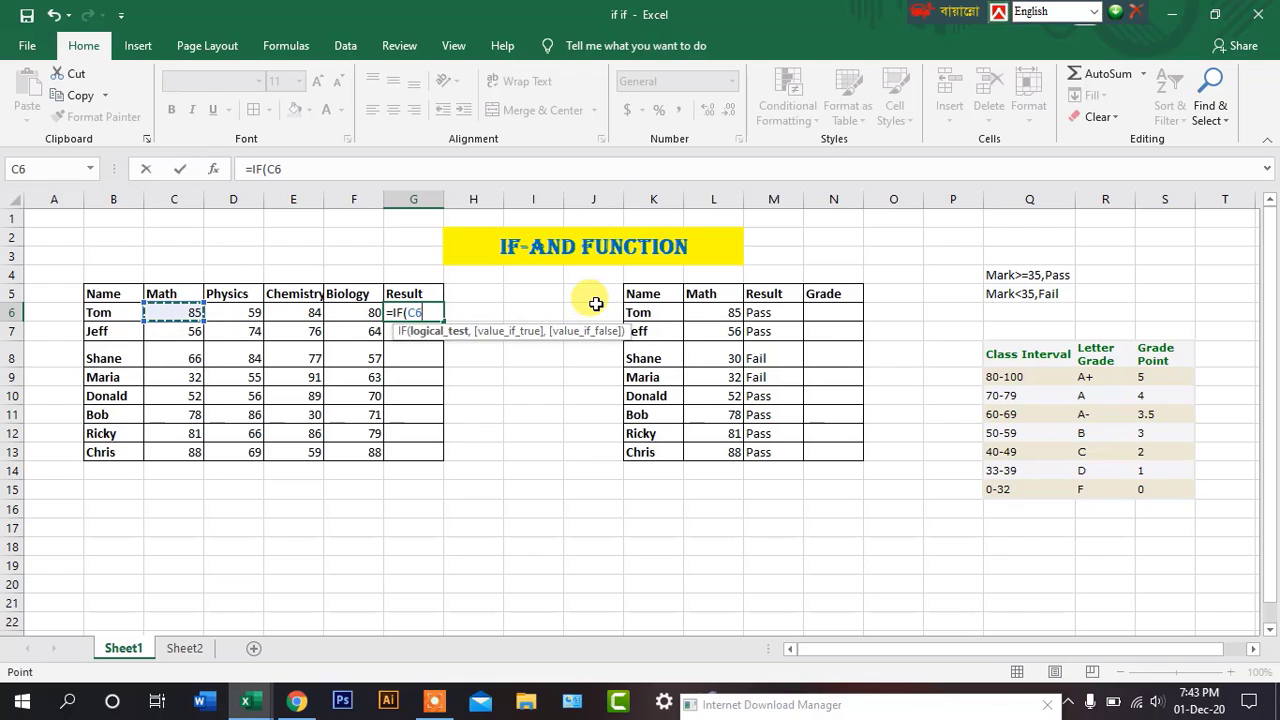
{"action": "type", "text": ">=35"}
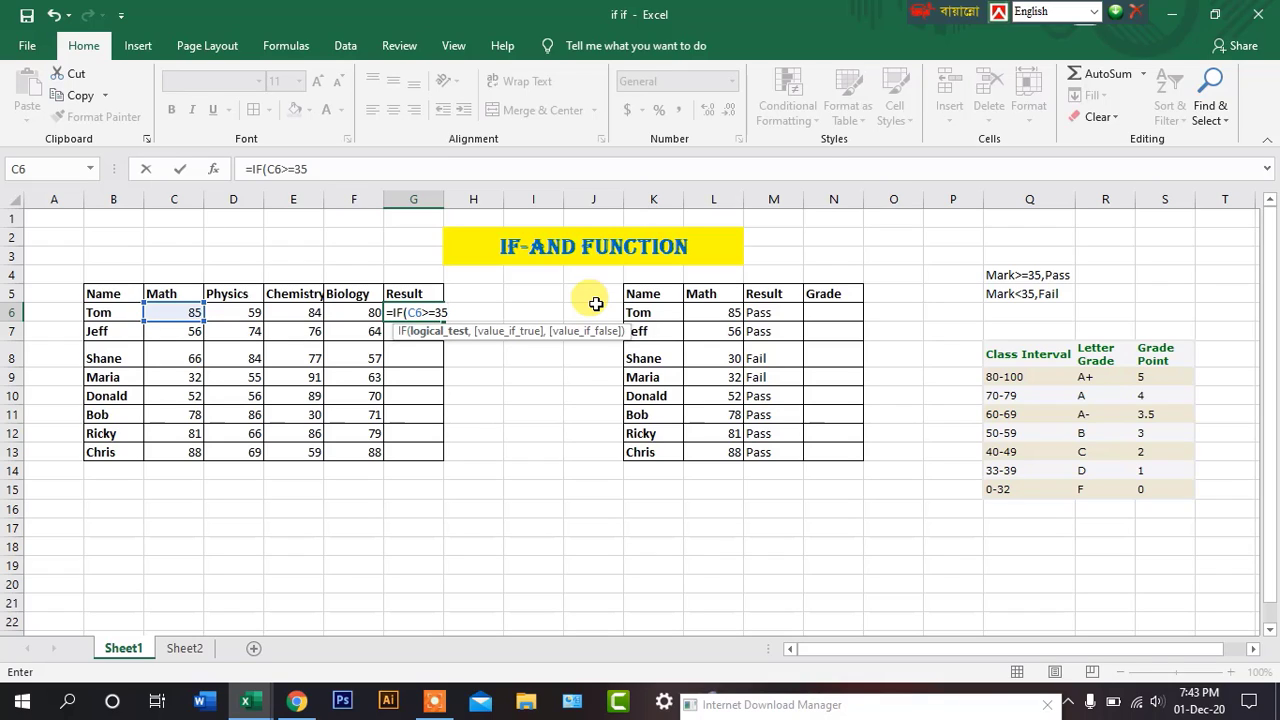
{"action": "type", "text": ","}
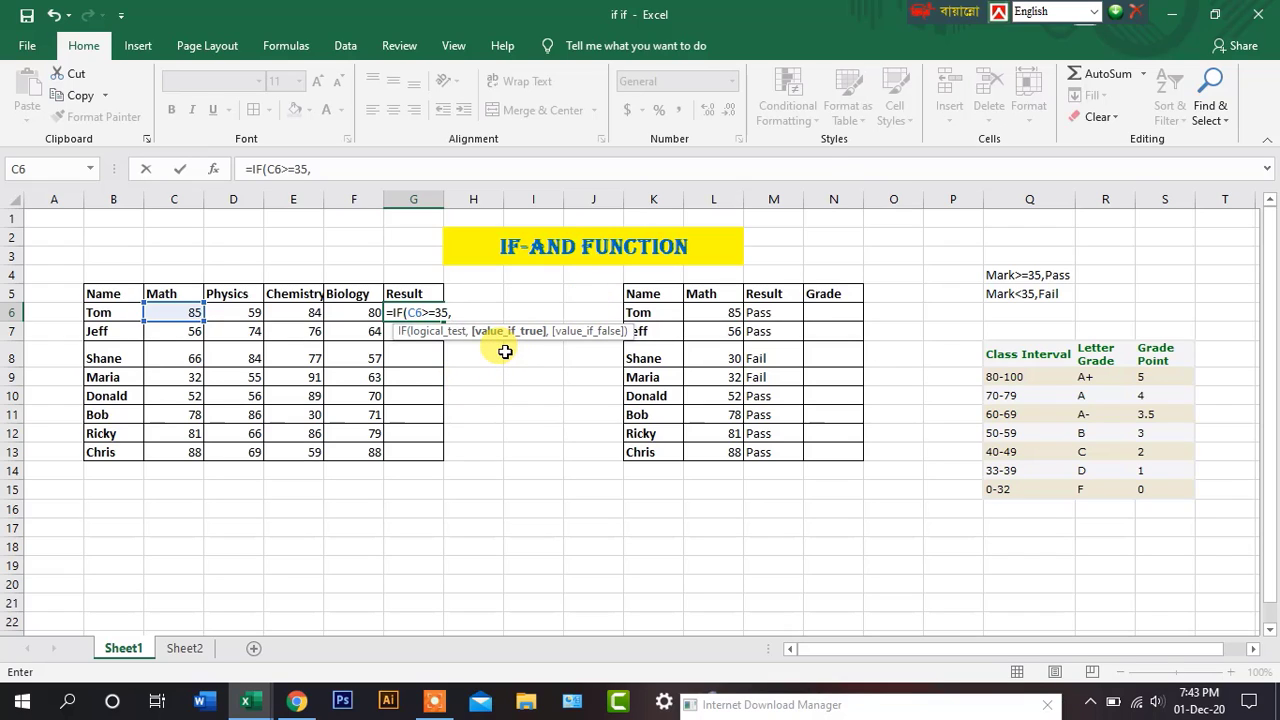
{"action": "left_click", "coordinate": [249, 313]}
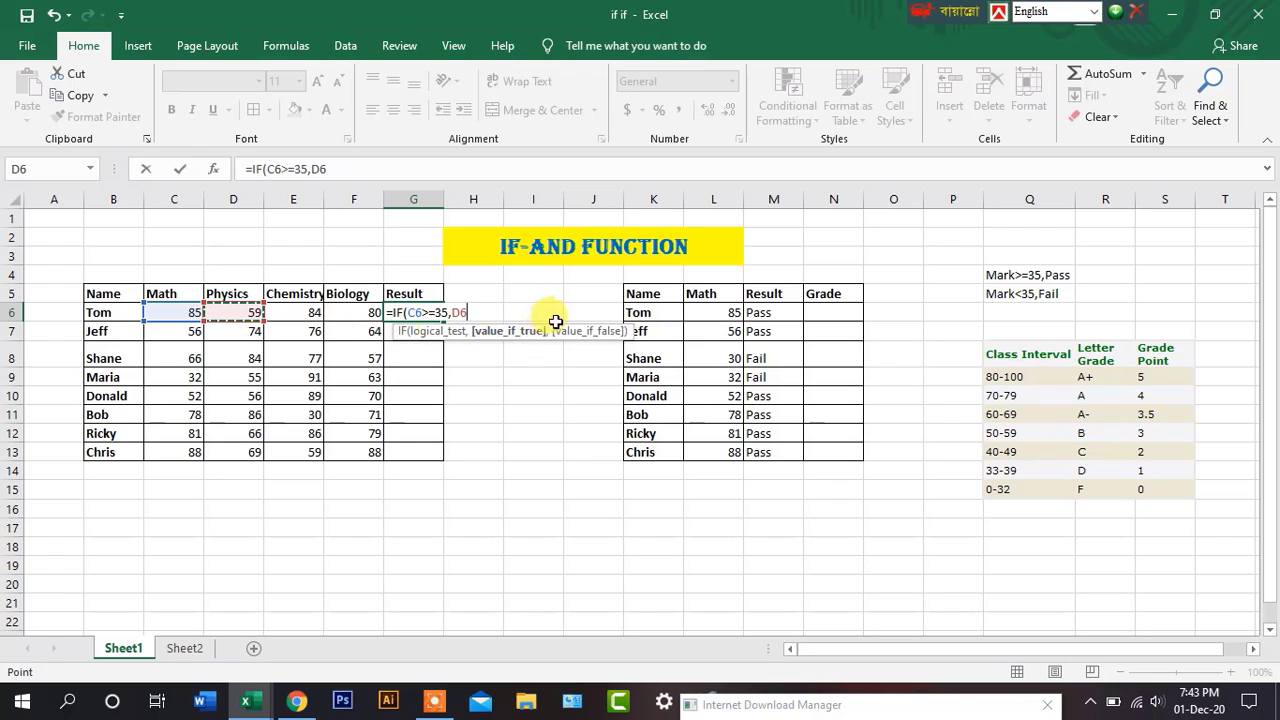
{"action": "type", "text": ">"}
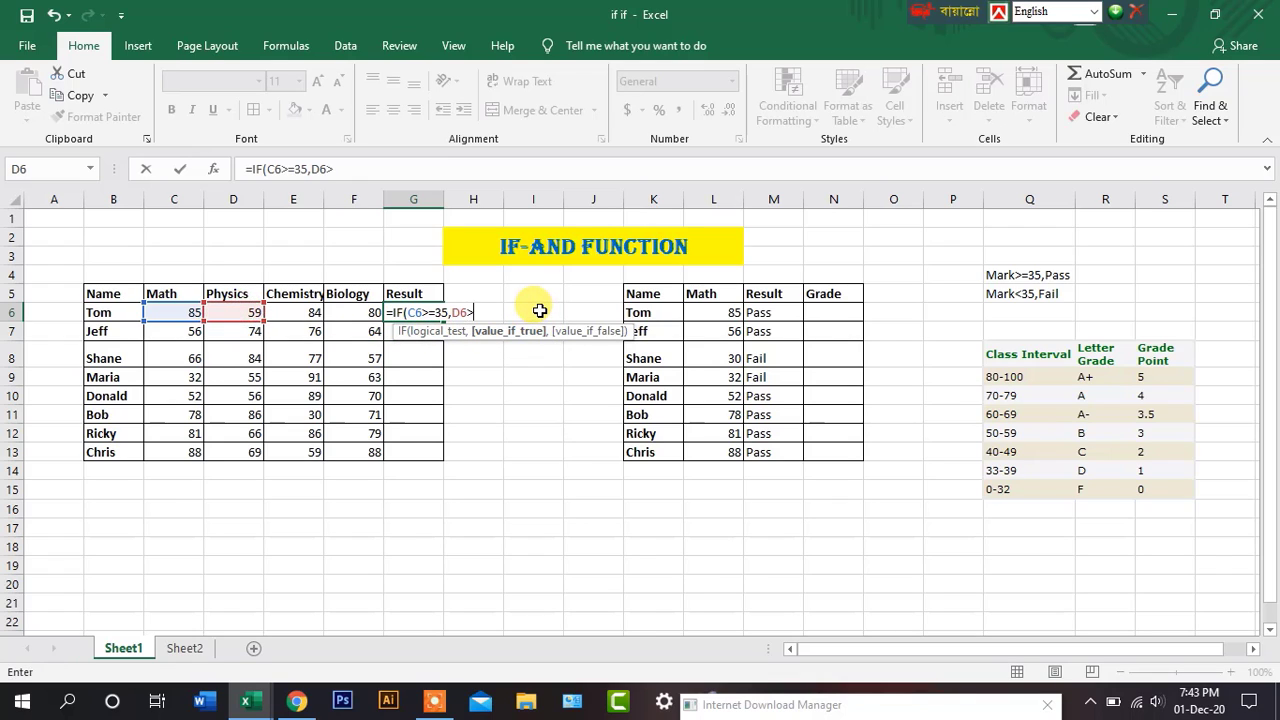
{"action": "type", "text": "=35,"}
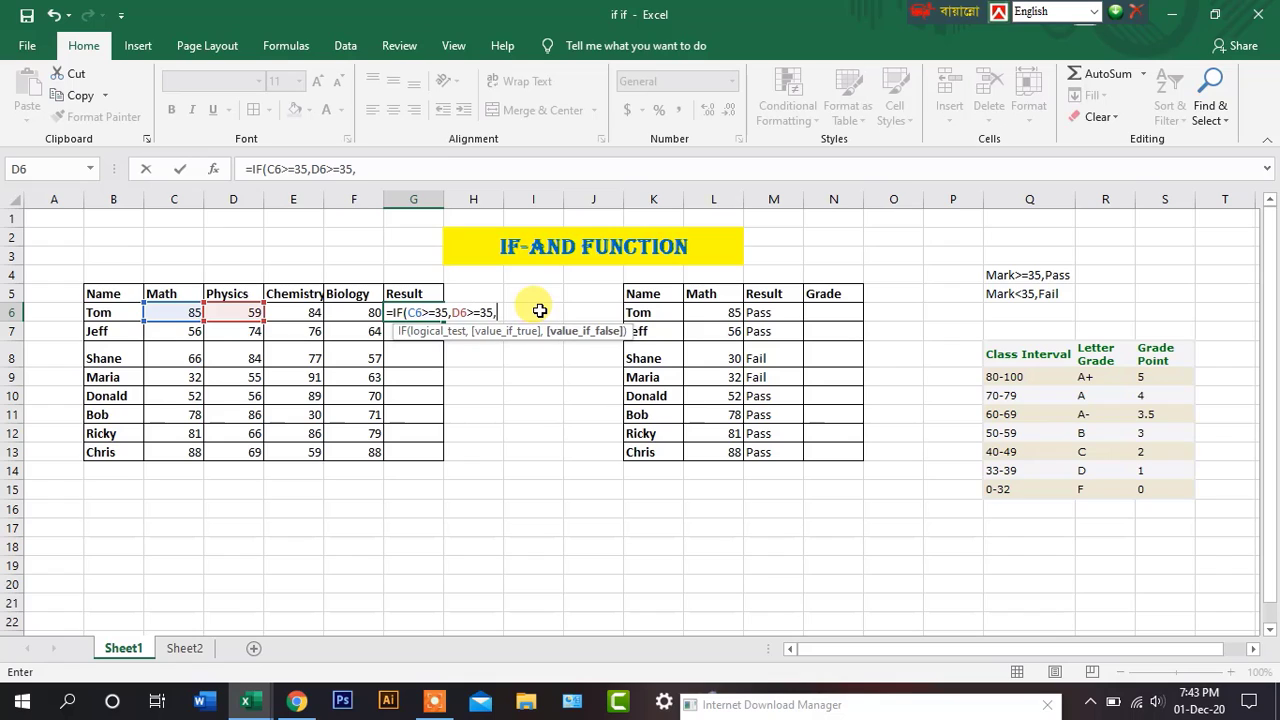
{"action": "left_click", "coordinate": [304, 313]}
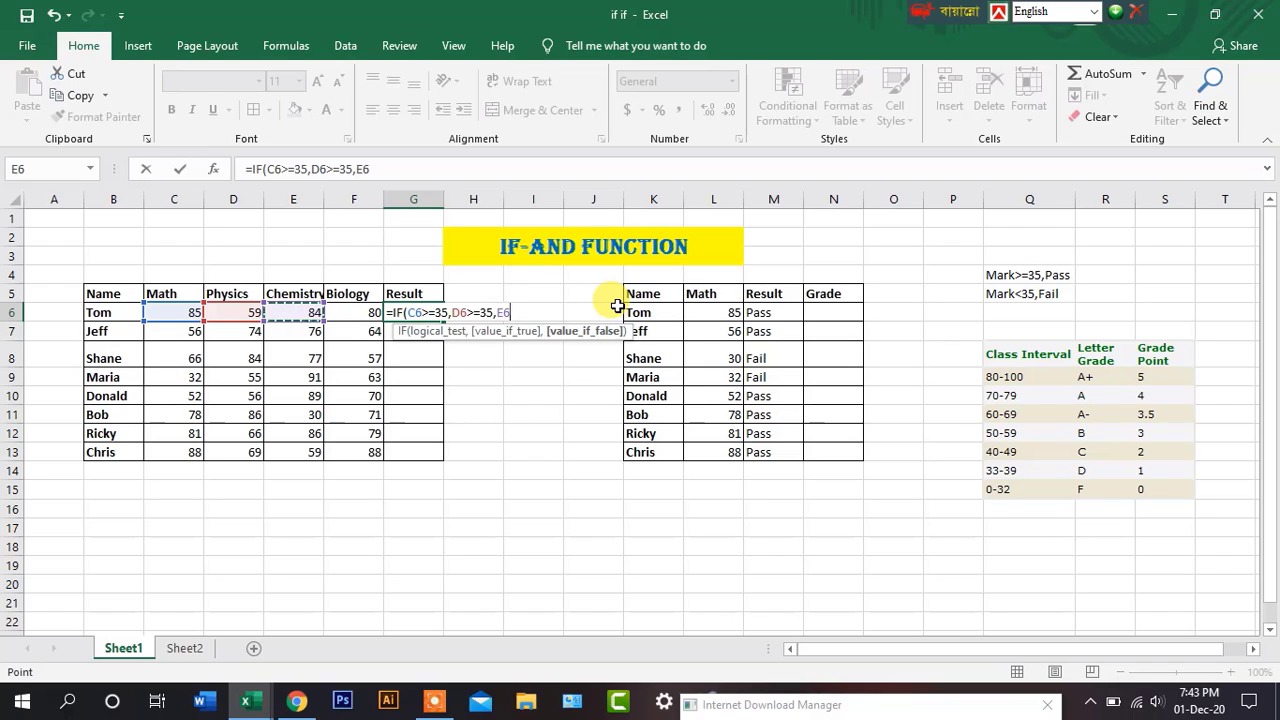
{"action": "type", "text": ">=35,"}
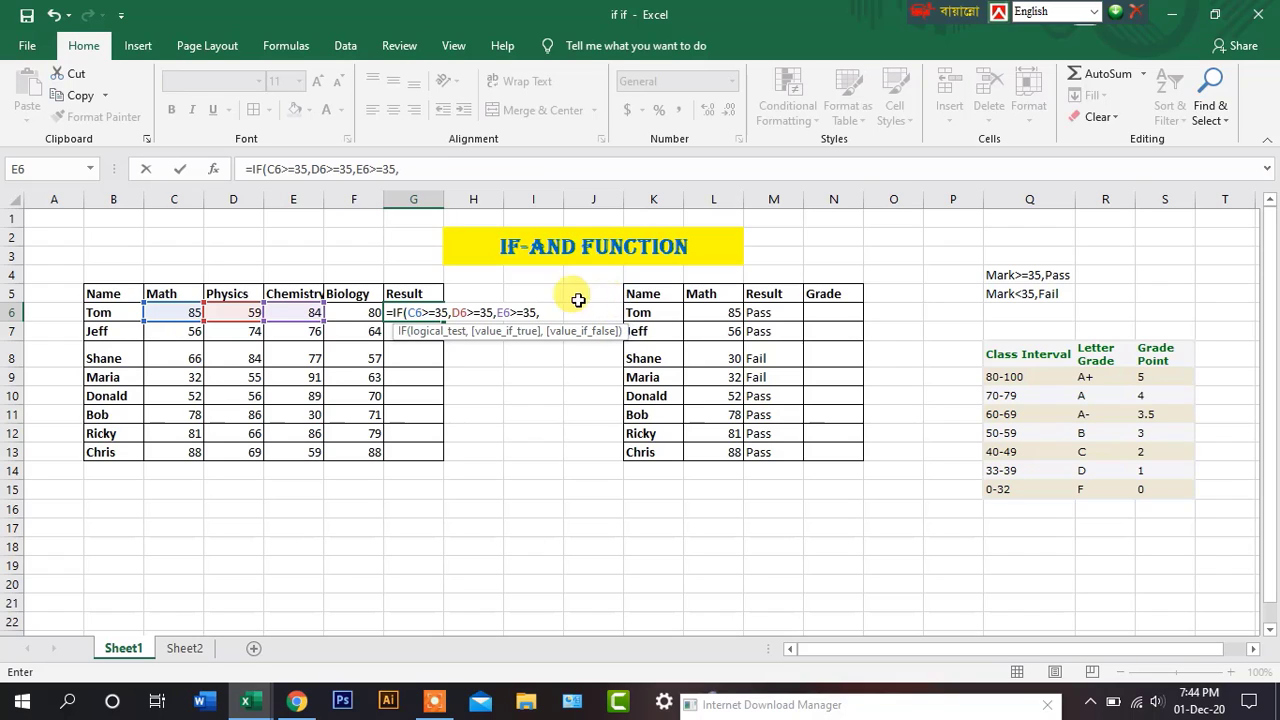
{"action": "left_click", "coordinate": [362, 313]}
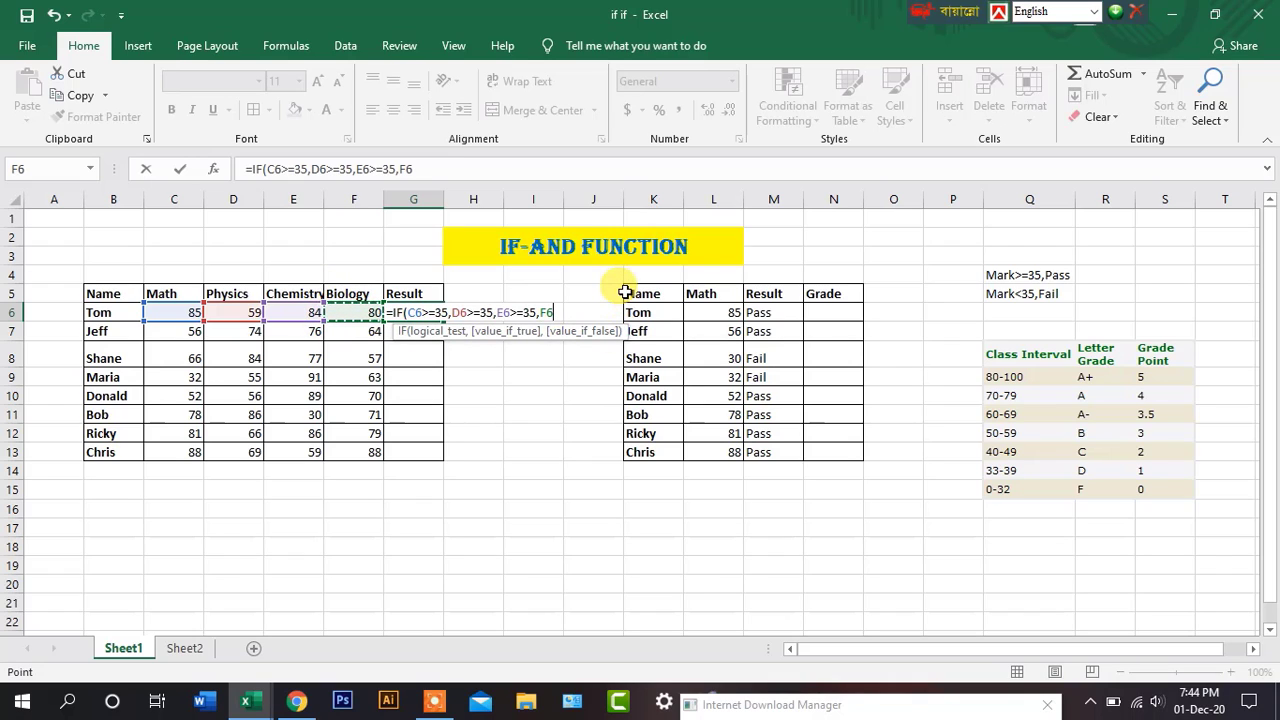
{"action": "type", "text": ">=35"}
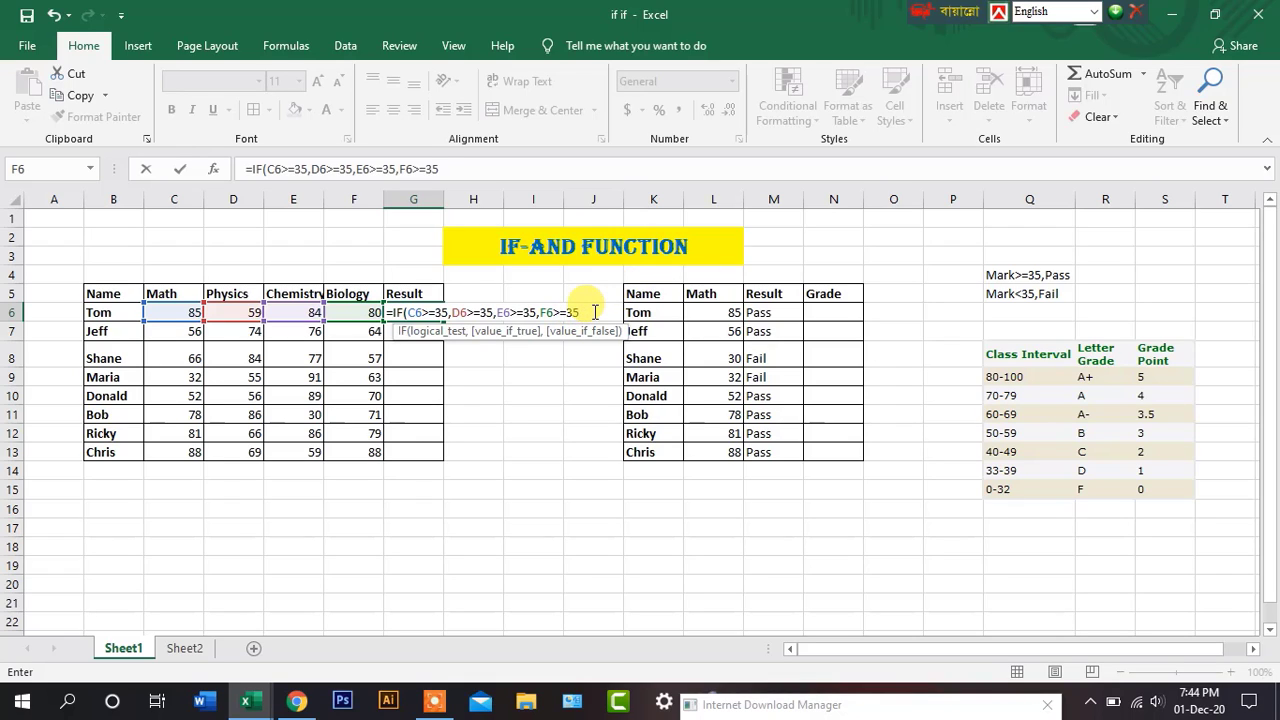
{"action": "type", "text": ","}
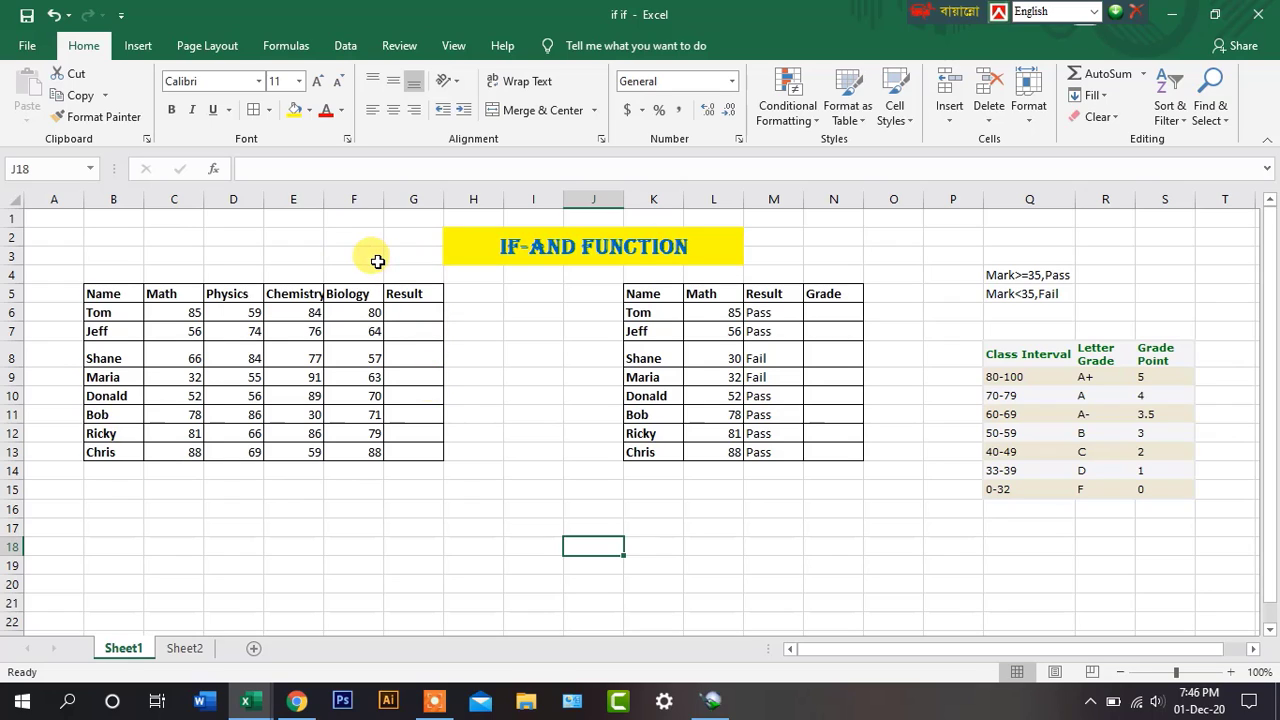
Start an IF formula in cell G6 with a nested AND testing C6>=35 and D6>=35
{"action": "left_click", "coordinate": [416, 314]}
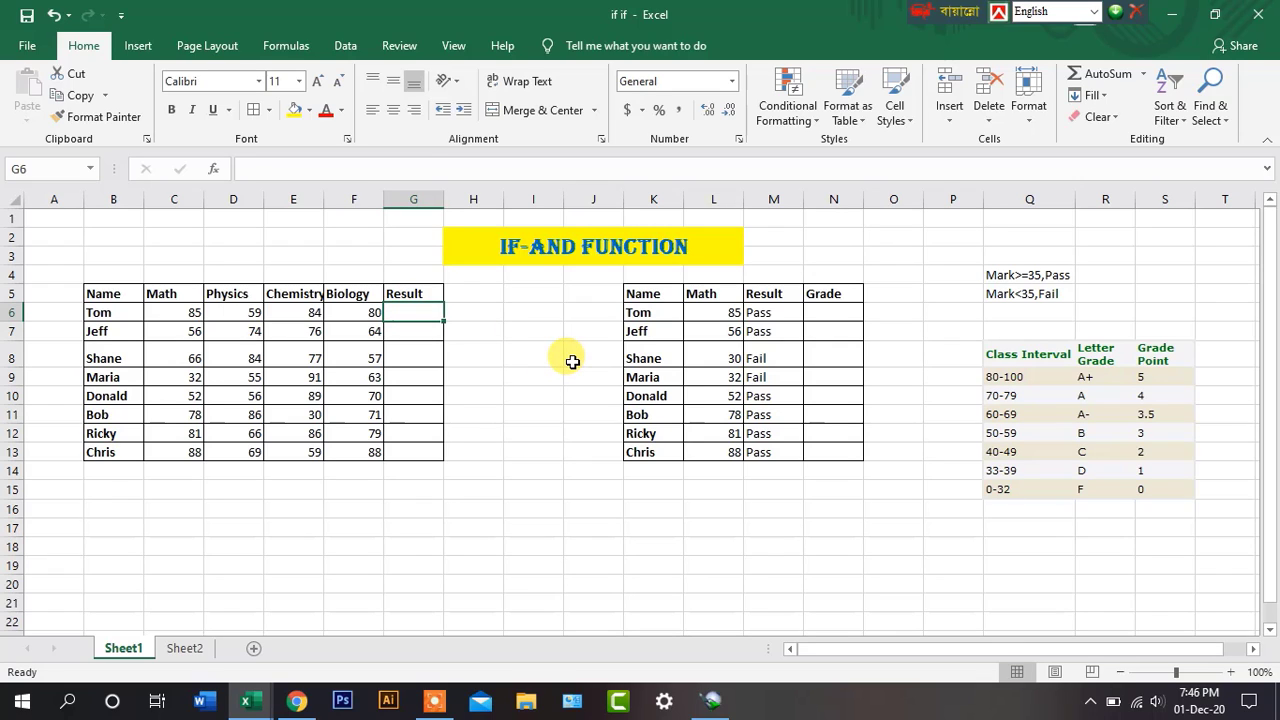
{"action": "type", "text": "=i"}
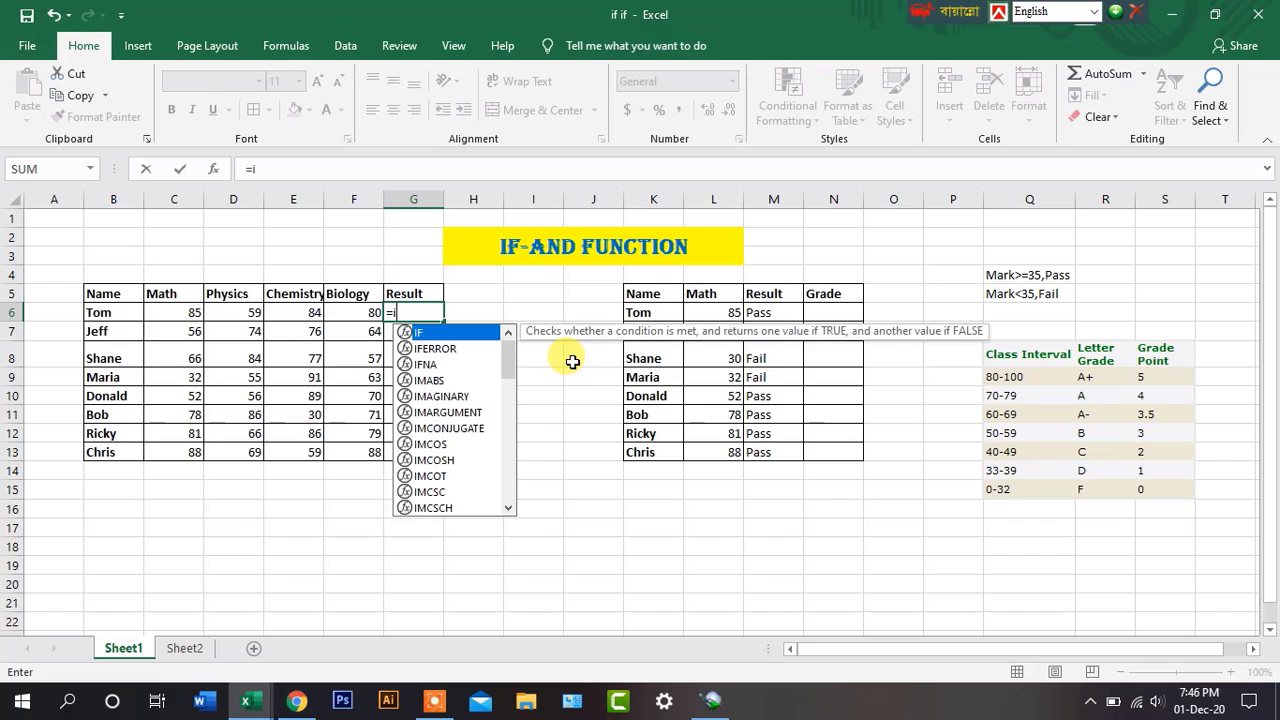
{"action": "key", "text": "Tab"}
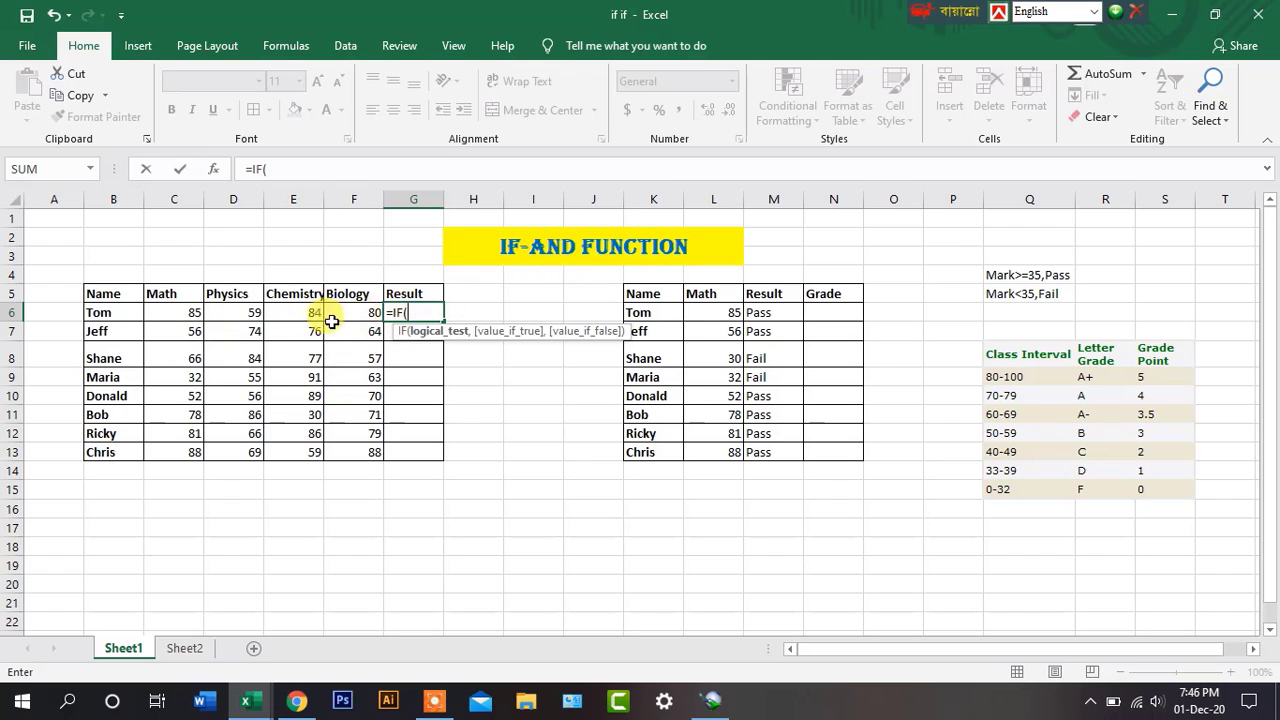
{"action": "type", "text": "an"}
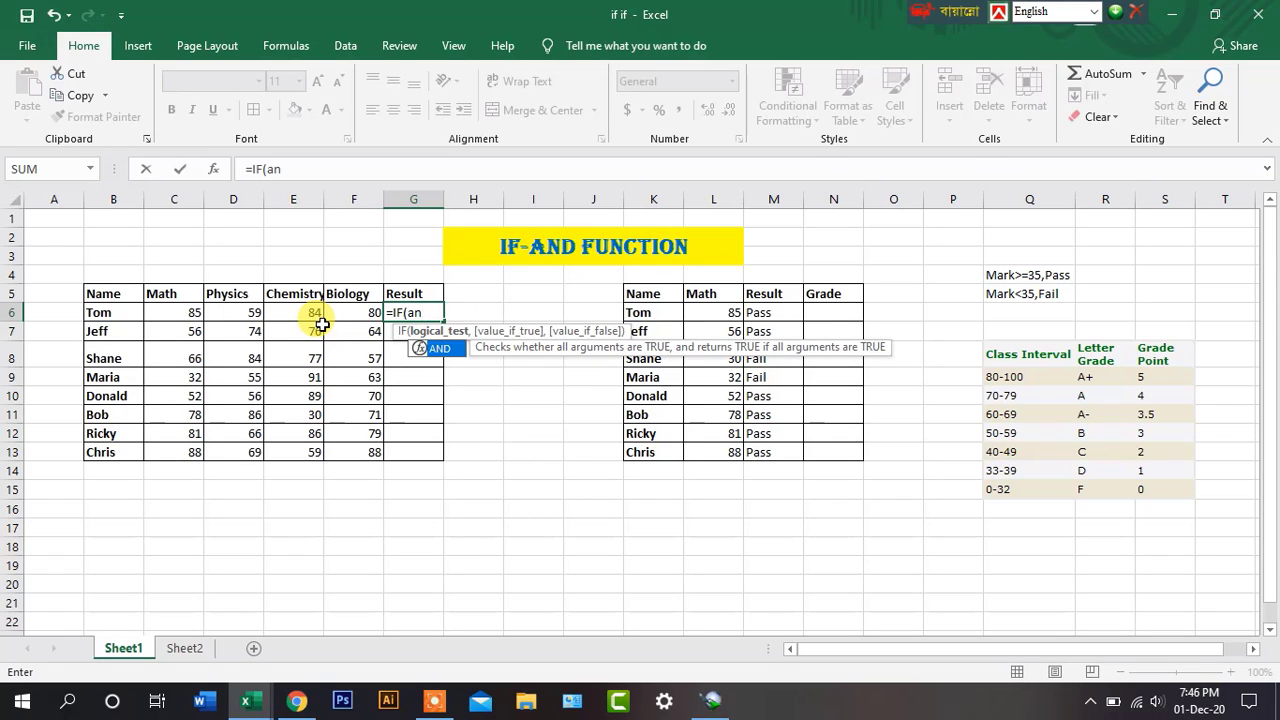
{"action": "key", "text": "Tab"}
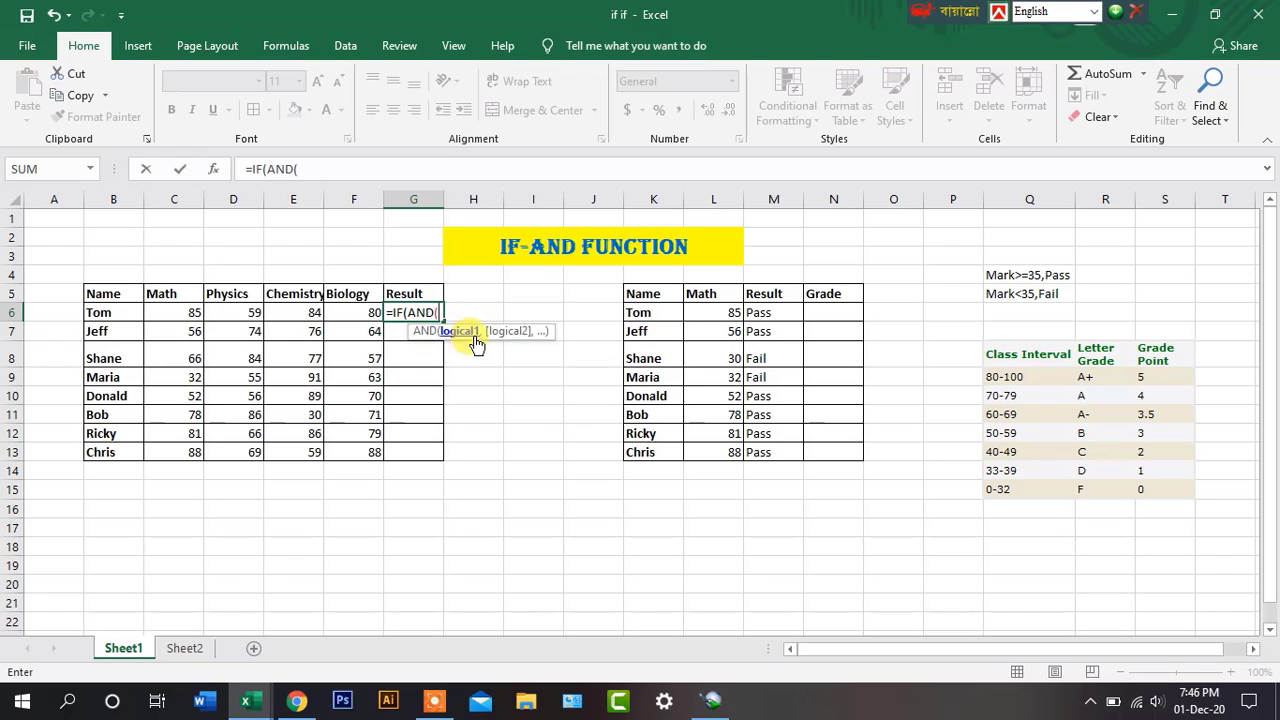
{"action": "left_click", "coordinate": [188, 313]}
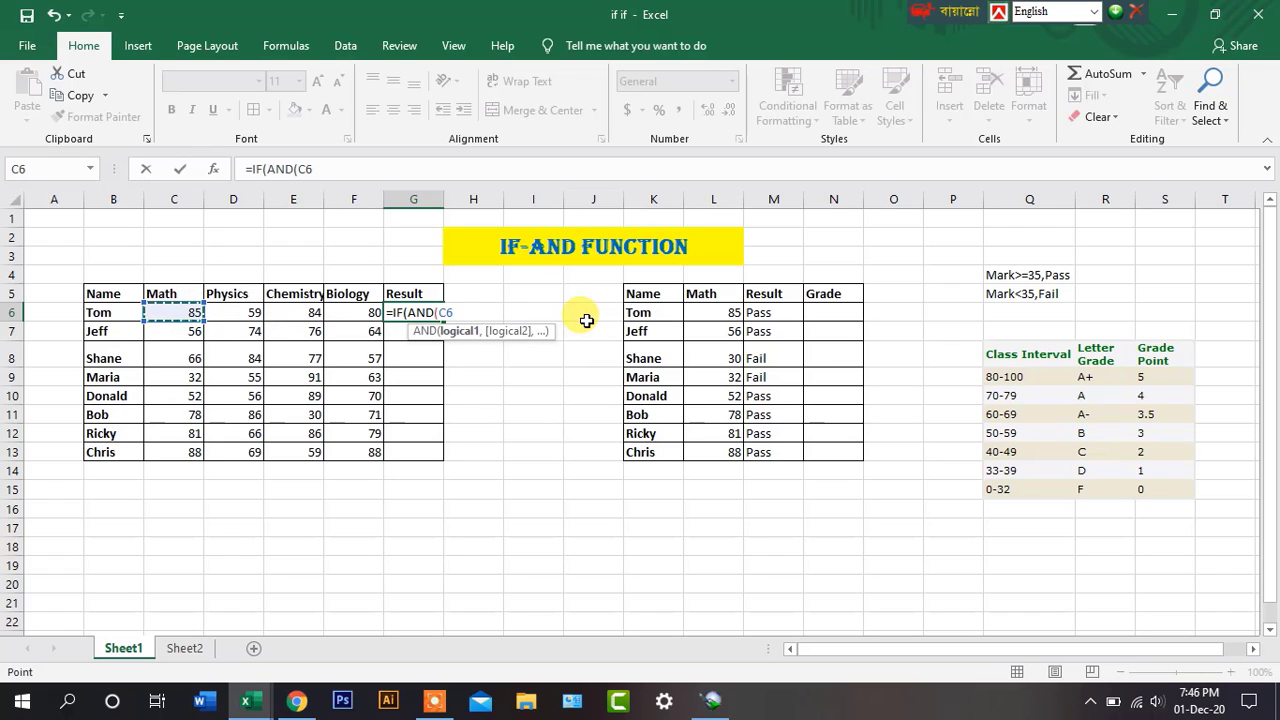
{"action": "type", "text": ">=35,"}
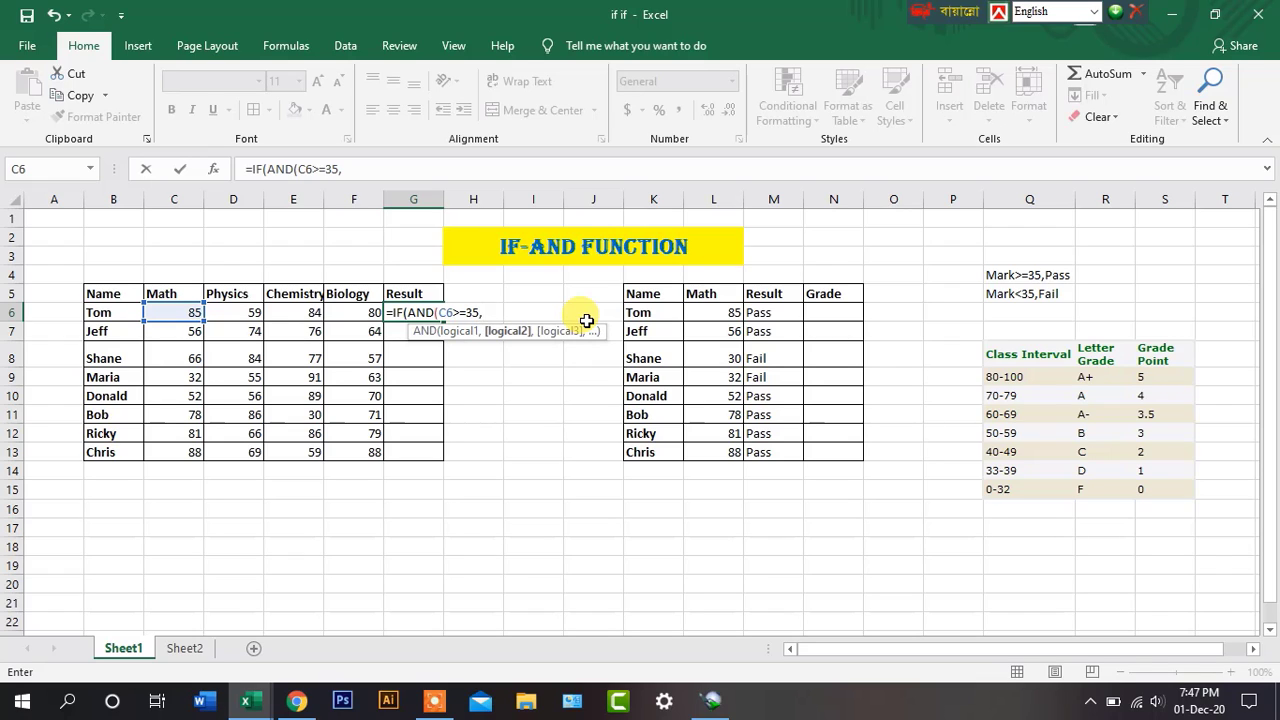
{"action": "left_click", "coordinate": [237, 313]}
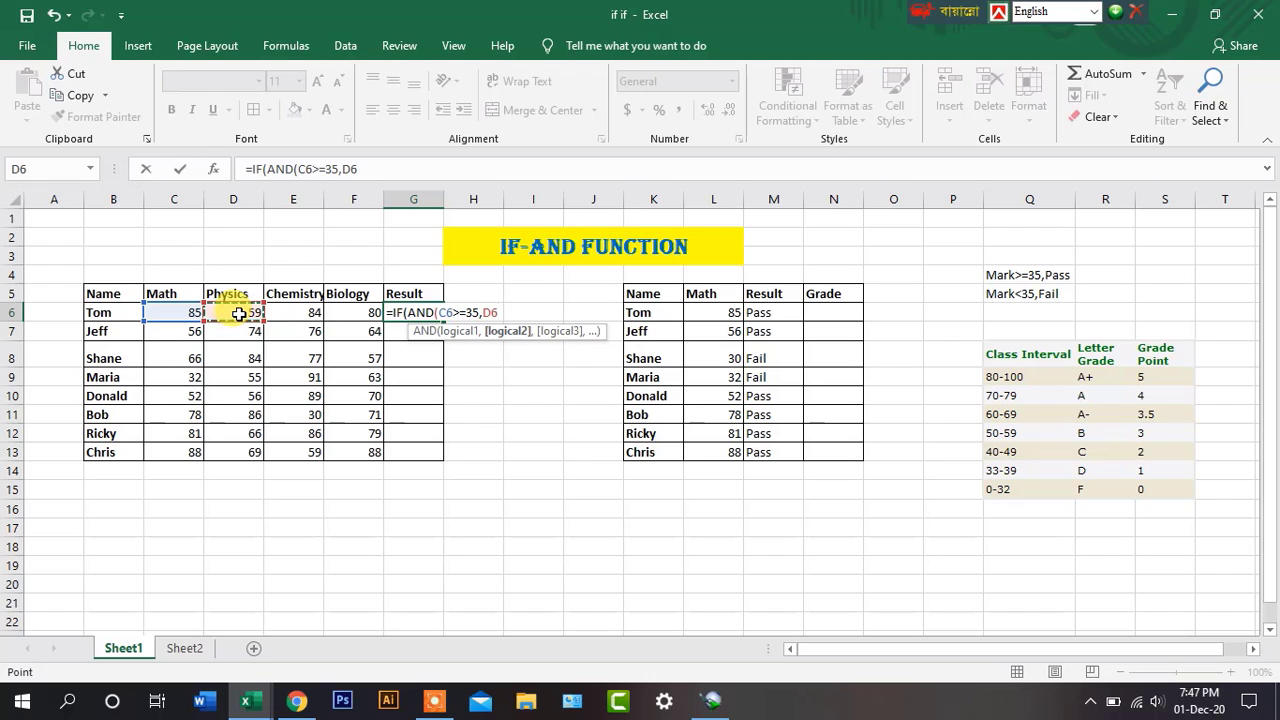
{"action": "type", "text": ">=35,"}
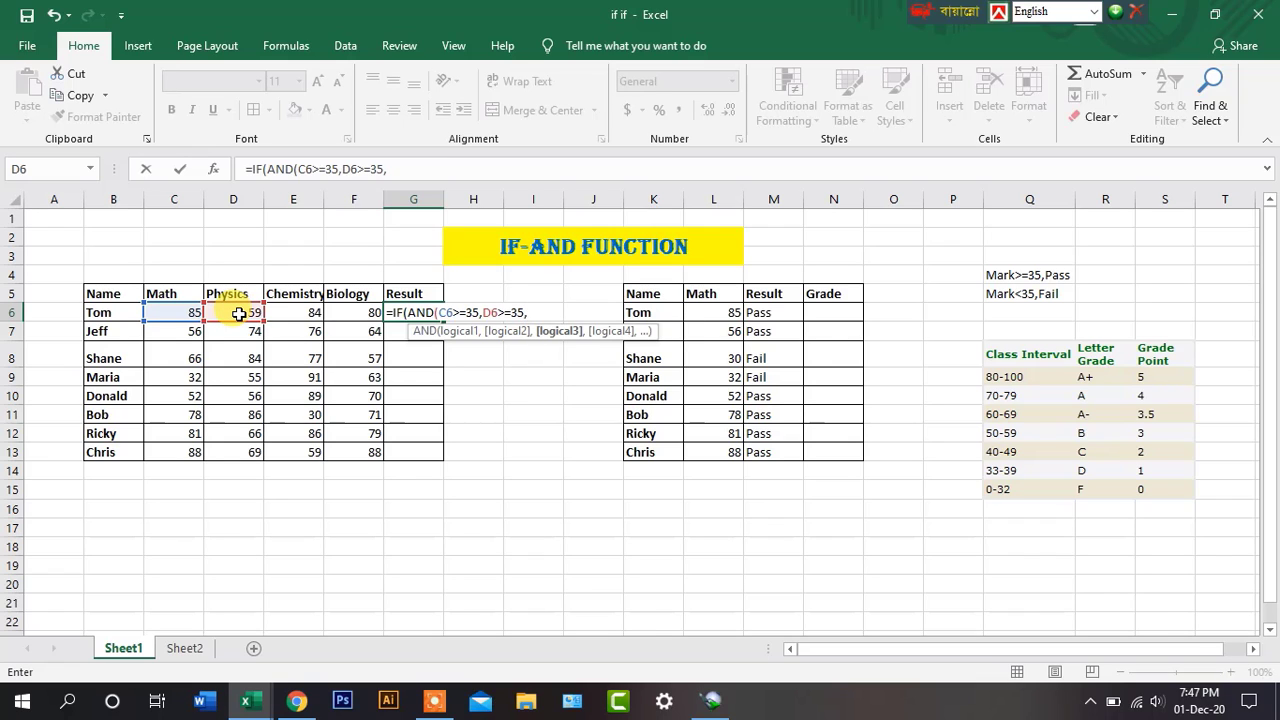
Add the conditions E6>=35 and F6>=35 to the AND test in G6 and close it
{"action": "left_click", "coordinate": [300, 314]}
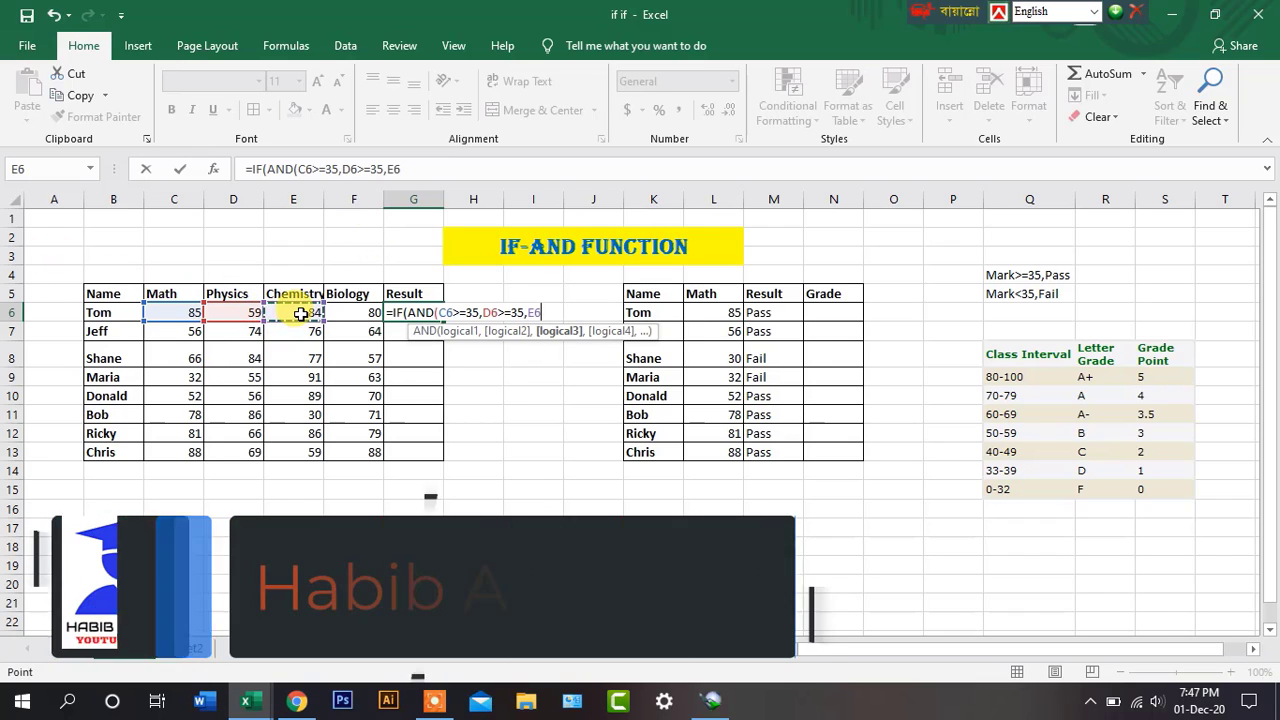
{"action": "type", "text": ">"}
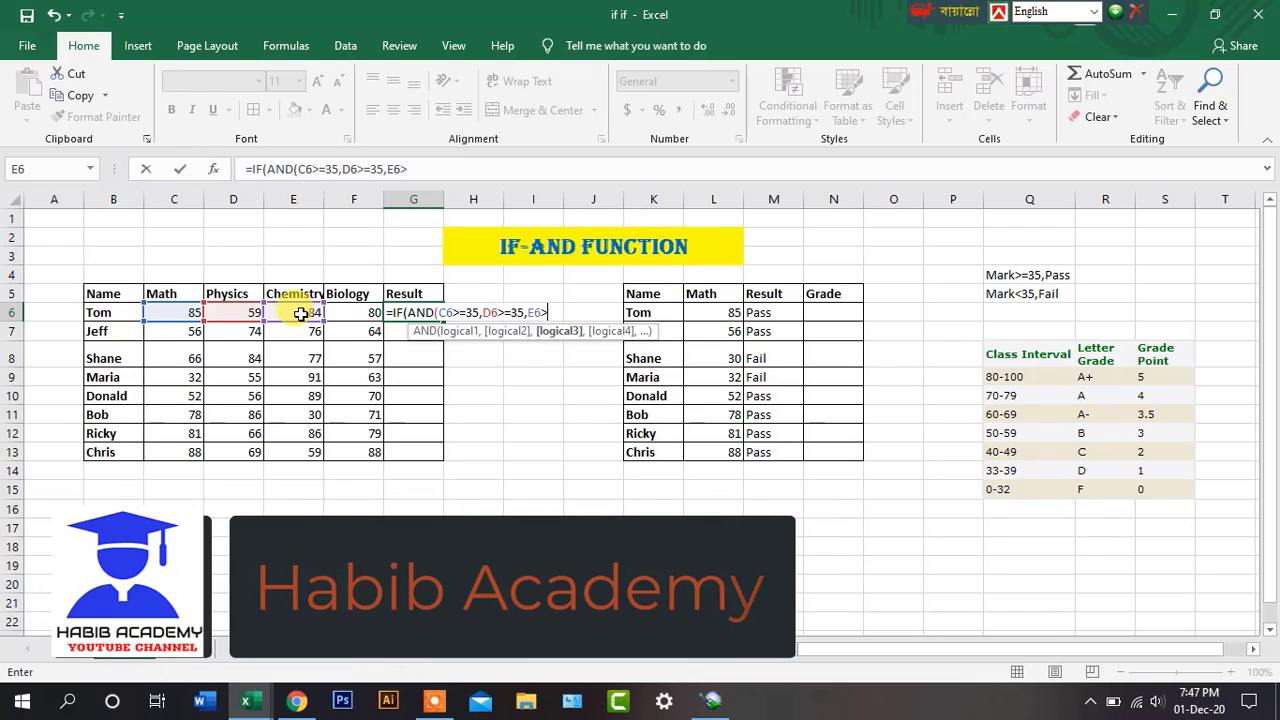
{"action": "type", "text": "=3"}
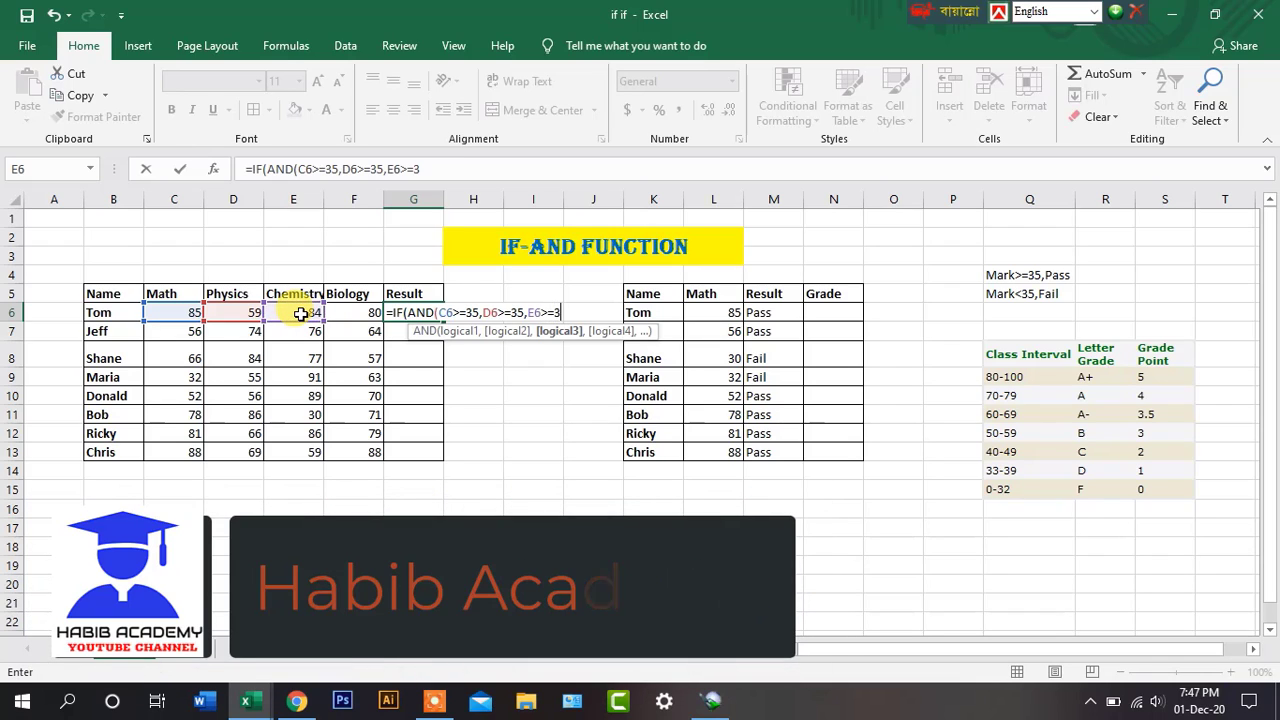
{"action": "type", "text": "5"}
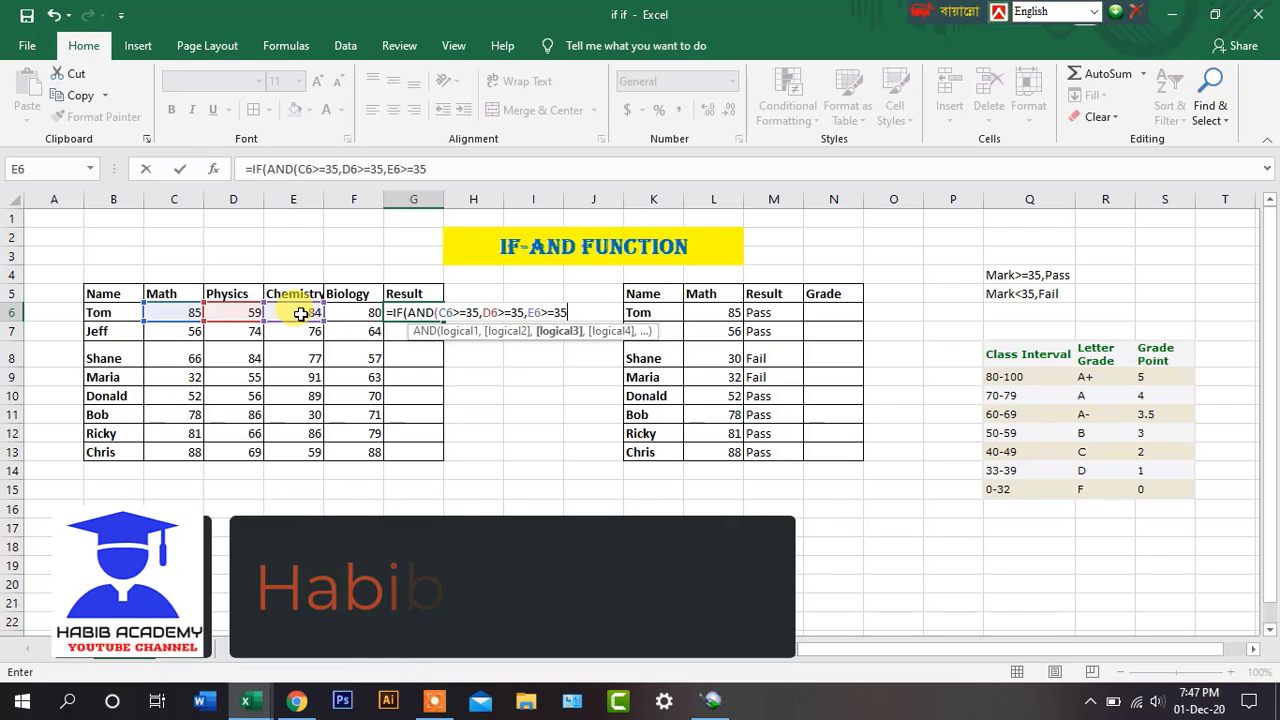
{"action": "type", "text": ","}
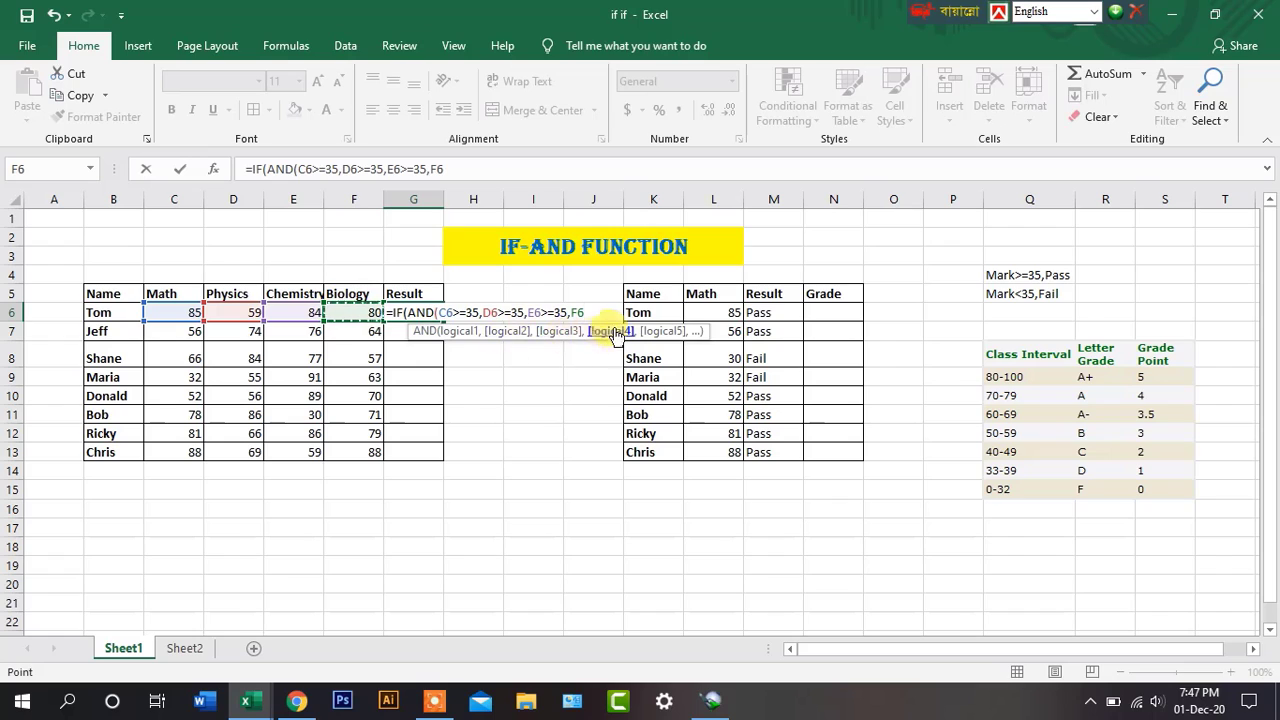
{"action": "type", "text": ">"}
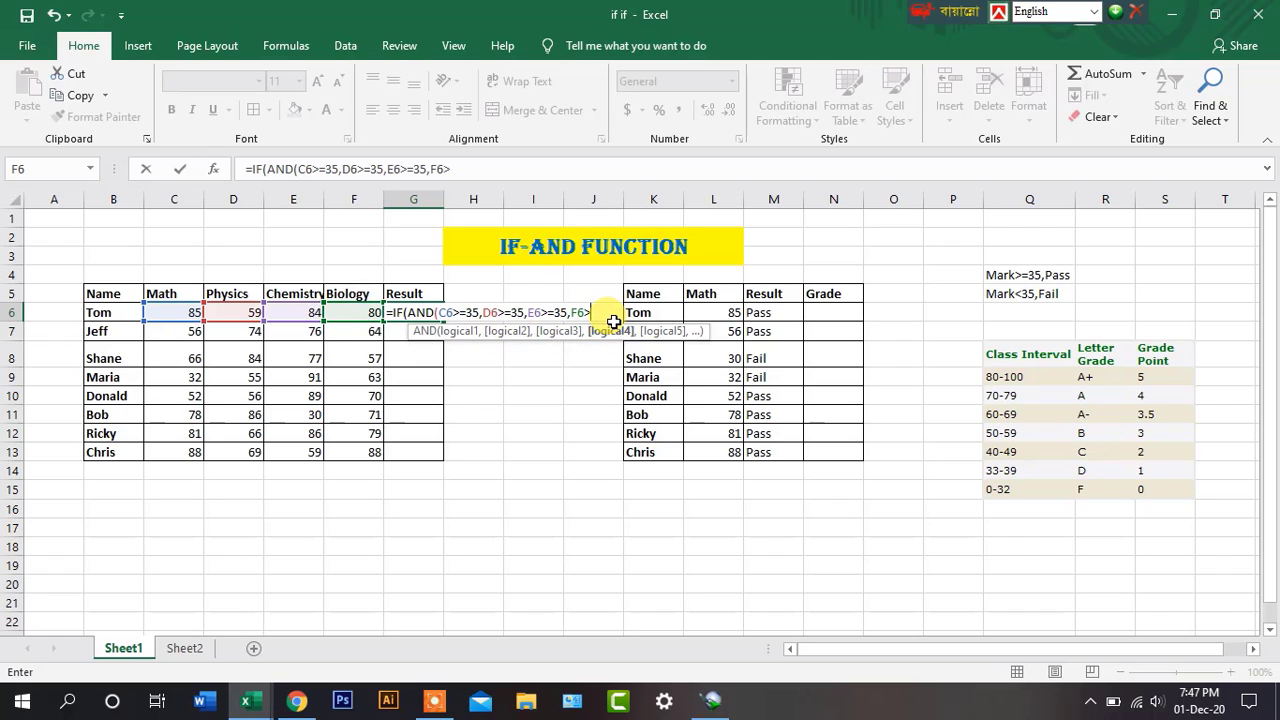
{"action": "type", "text": "=35"}
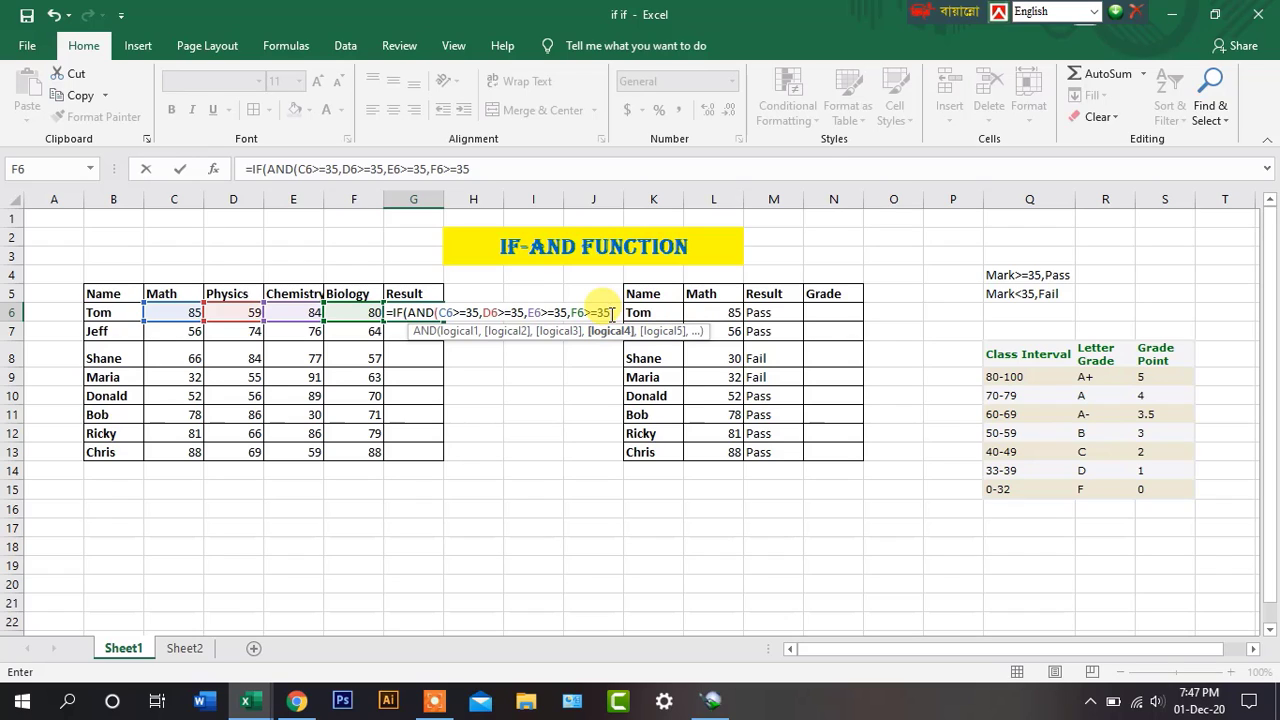
{"action": "type", "text": ")"}
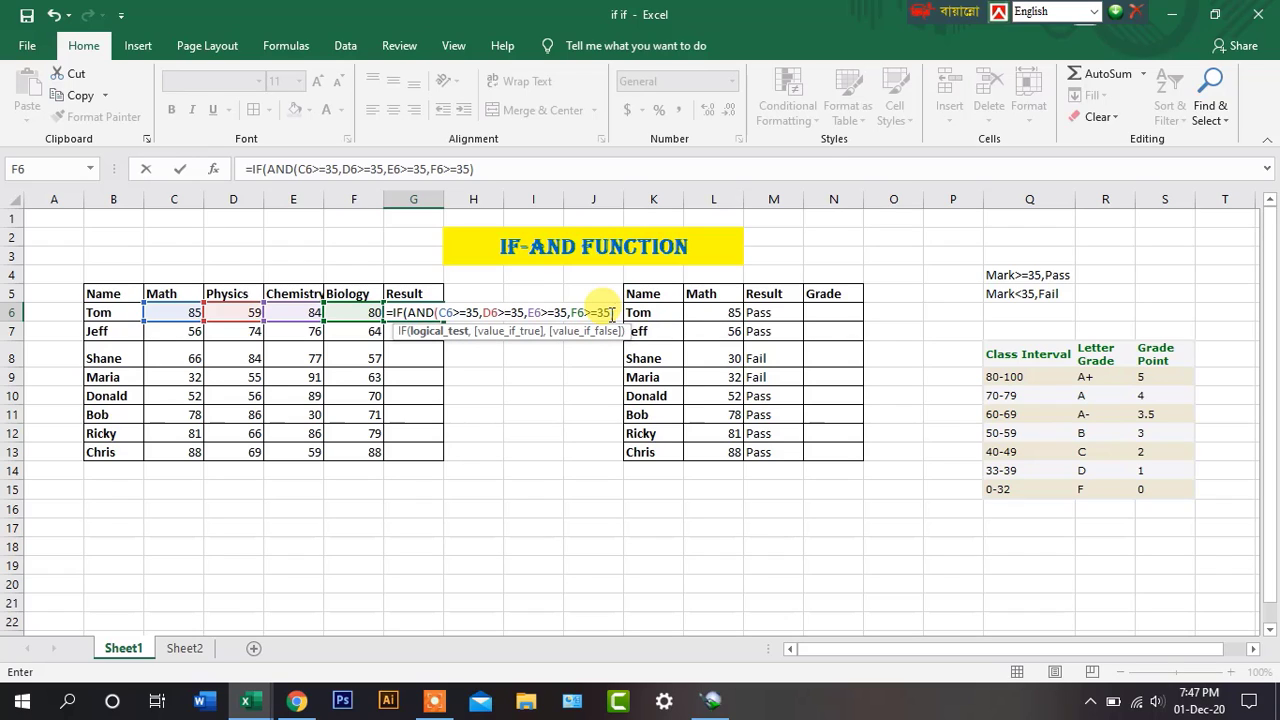
Complete the G6 formula with "Pass" if true and "Fail" if false
{"action": "type", "text": ","}
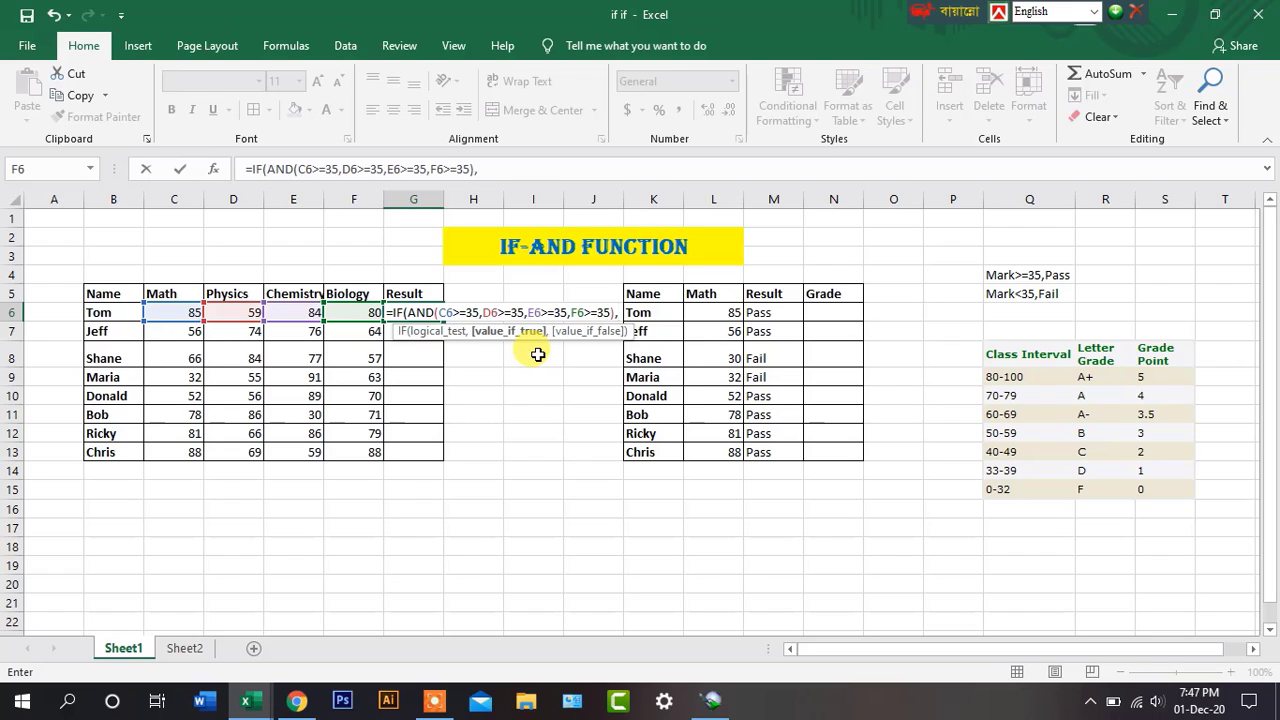
{"action": "type", "text": "\"Pass\",\"F"}
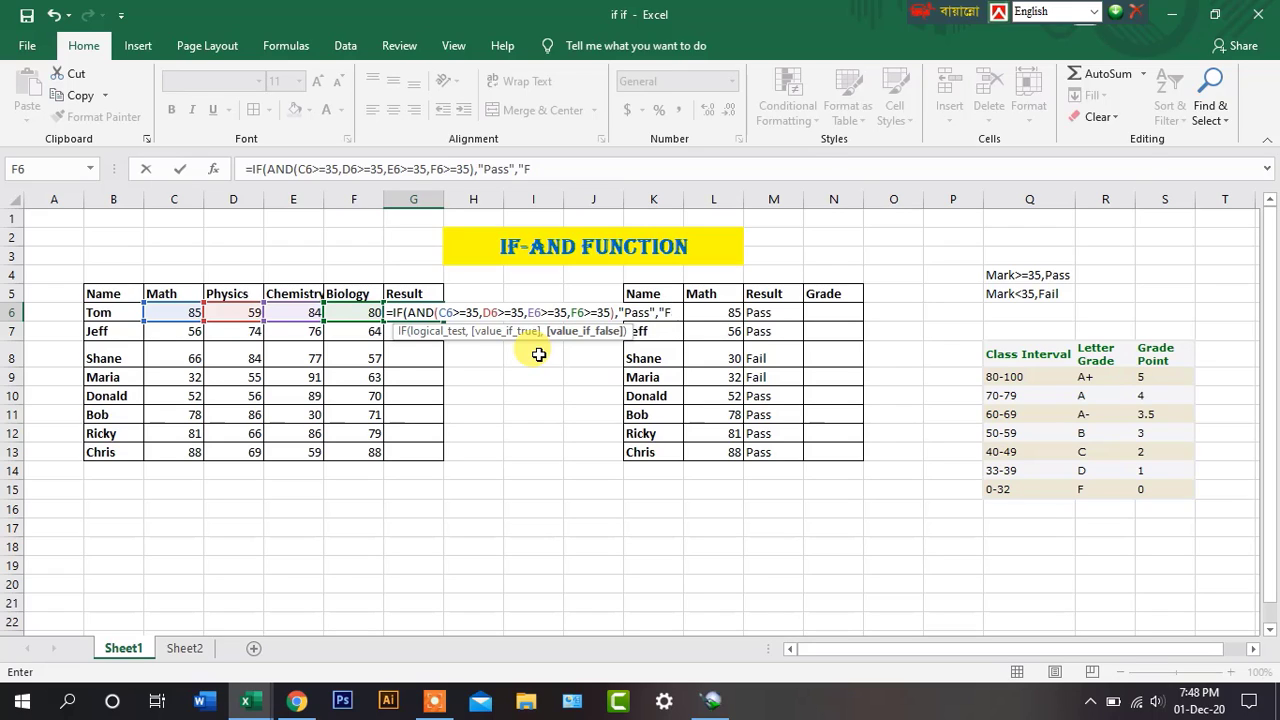
{"action": "type", "text": "ail"}
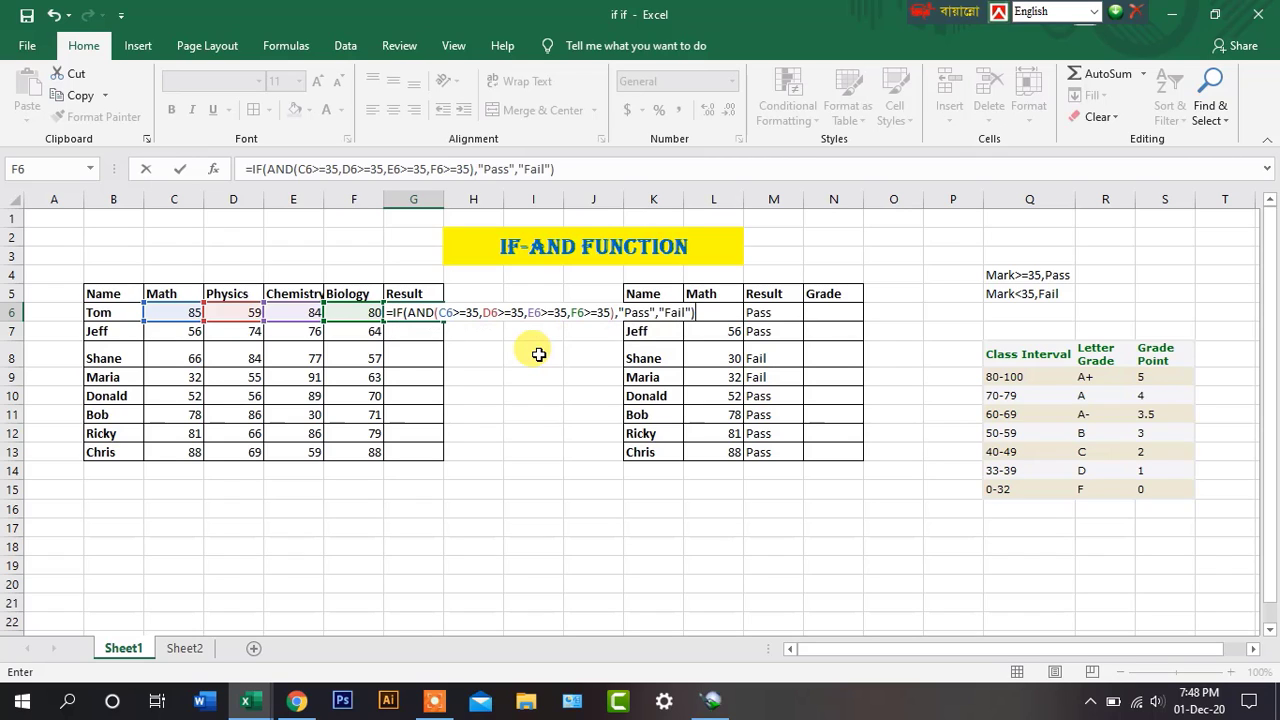
{"action": "key", "text": "Return"}
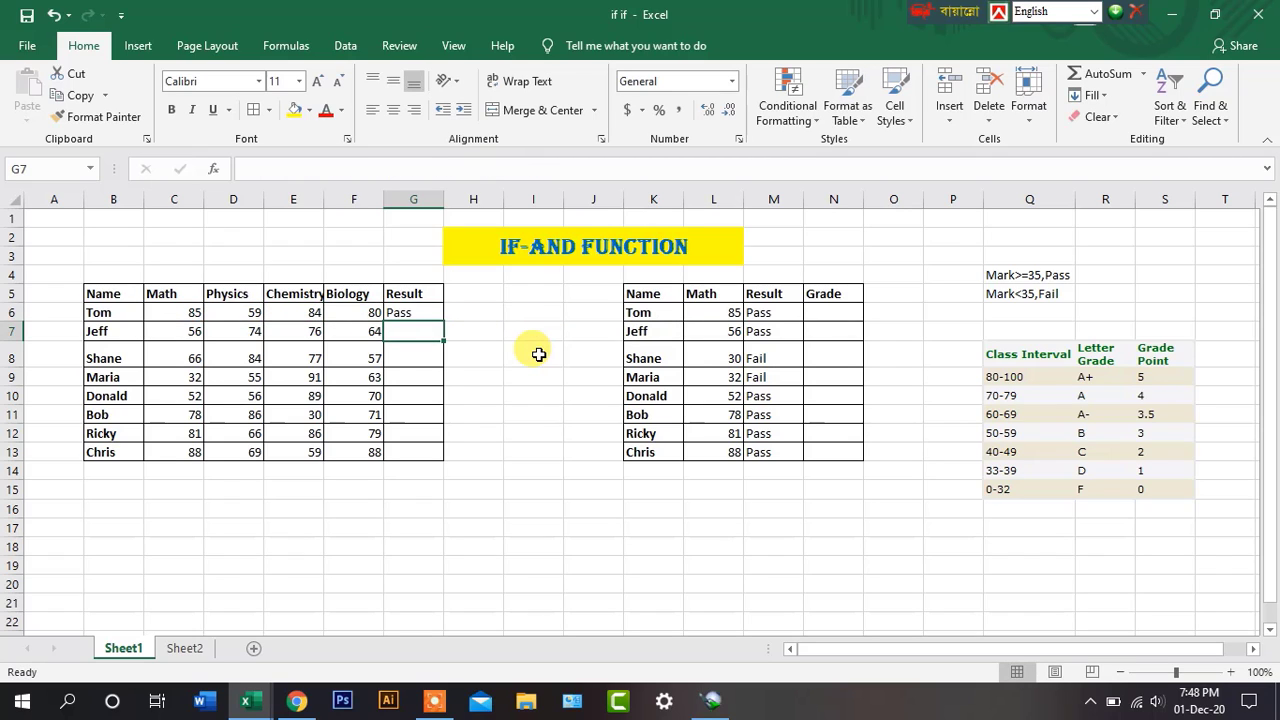
Fill the G6 IF-AND formula down the Result column through G13
{"action": "left_click", "coordinate": [408, 313]}
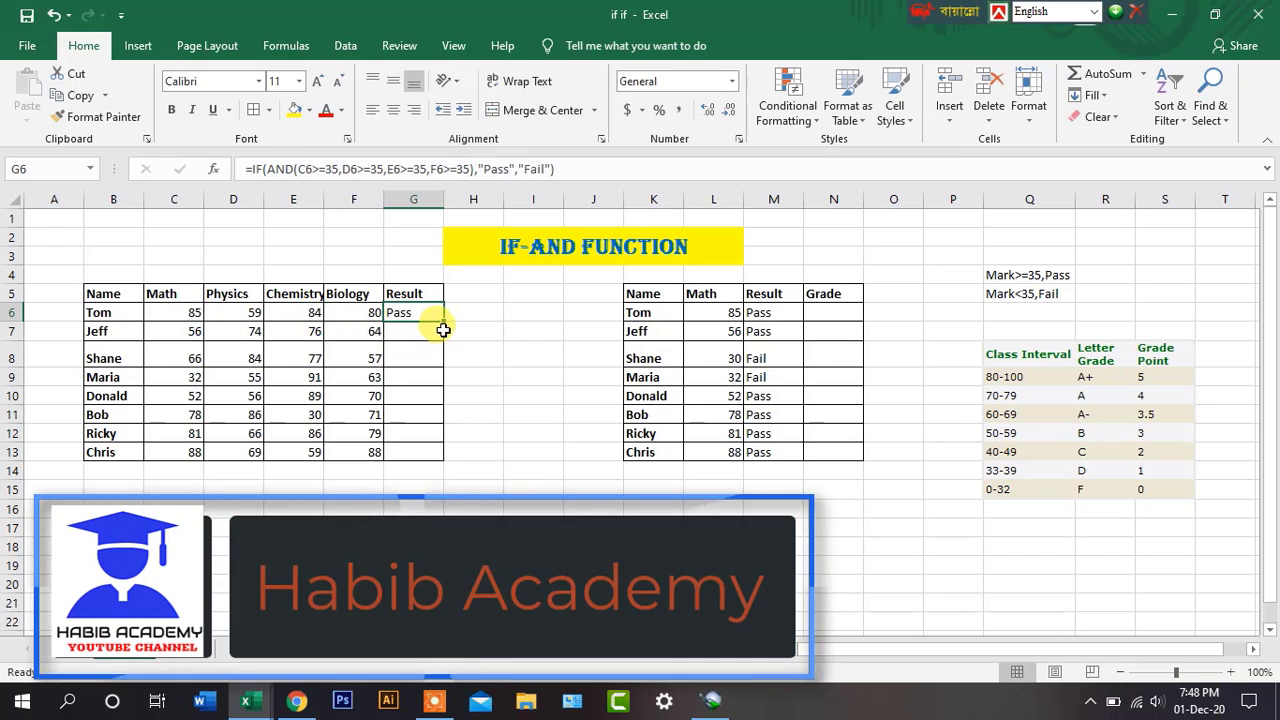
{"action": "left_click_drag", "start_coordinate": [442, 318], "coordinate": [435, 463]}
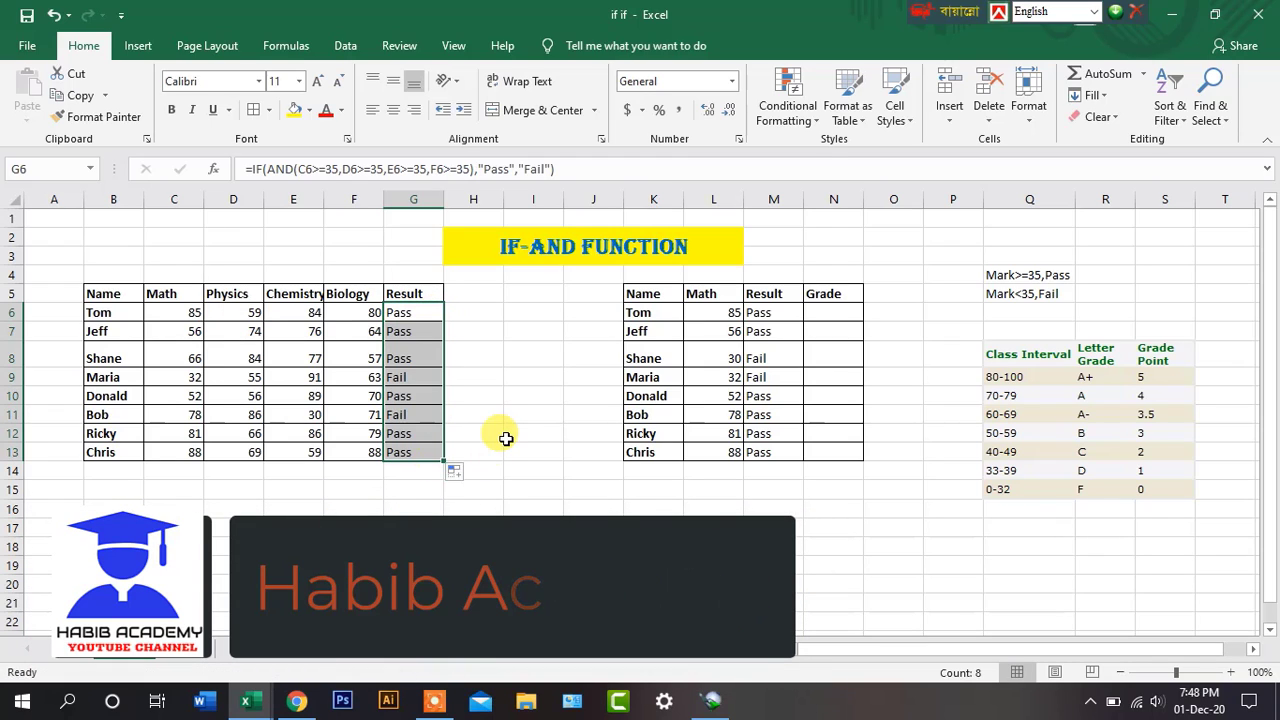
{"action": "left_click", "coordinate": [508, 432]}
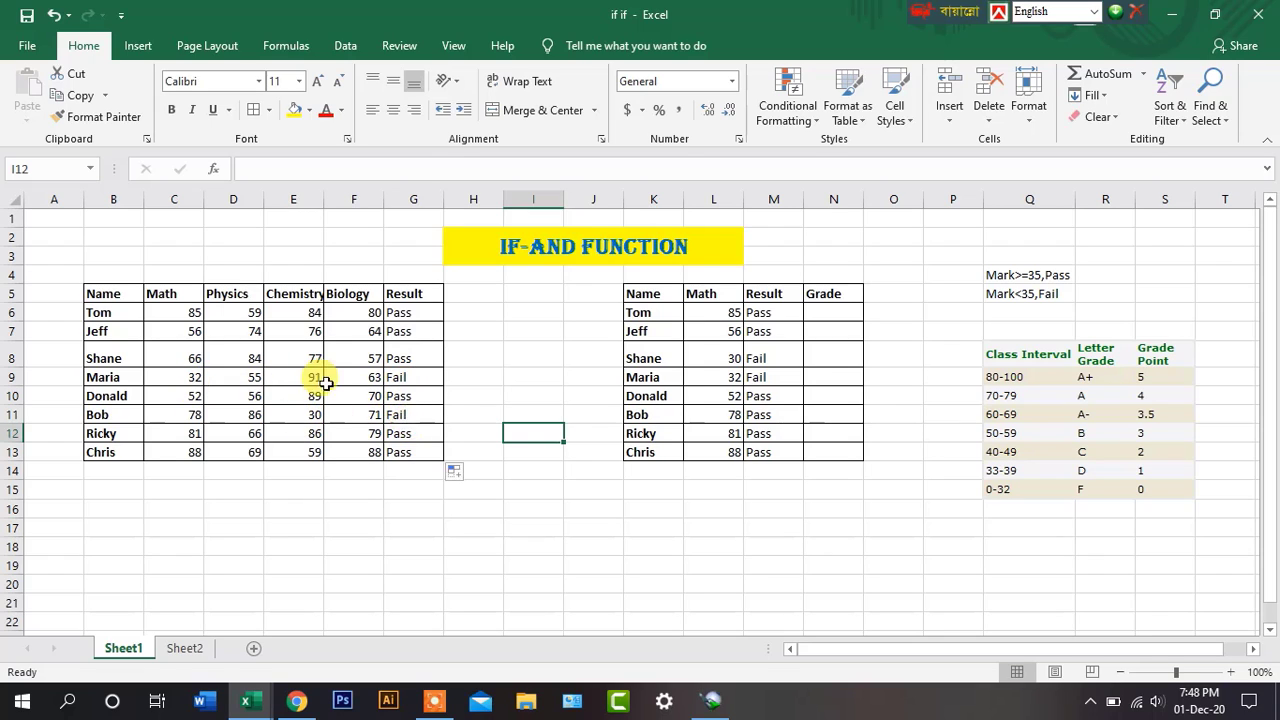
Set the Chemistry mark in cell E7 to 20
{"action": "left_click", "coordinate": [300, 333]}
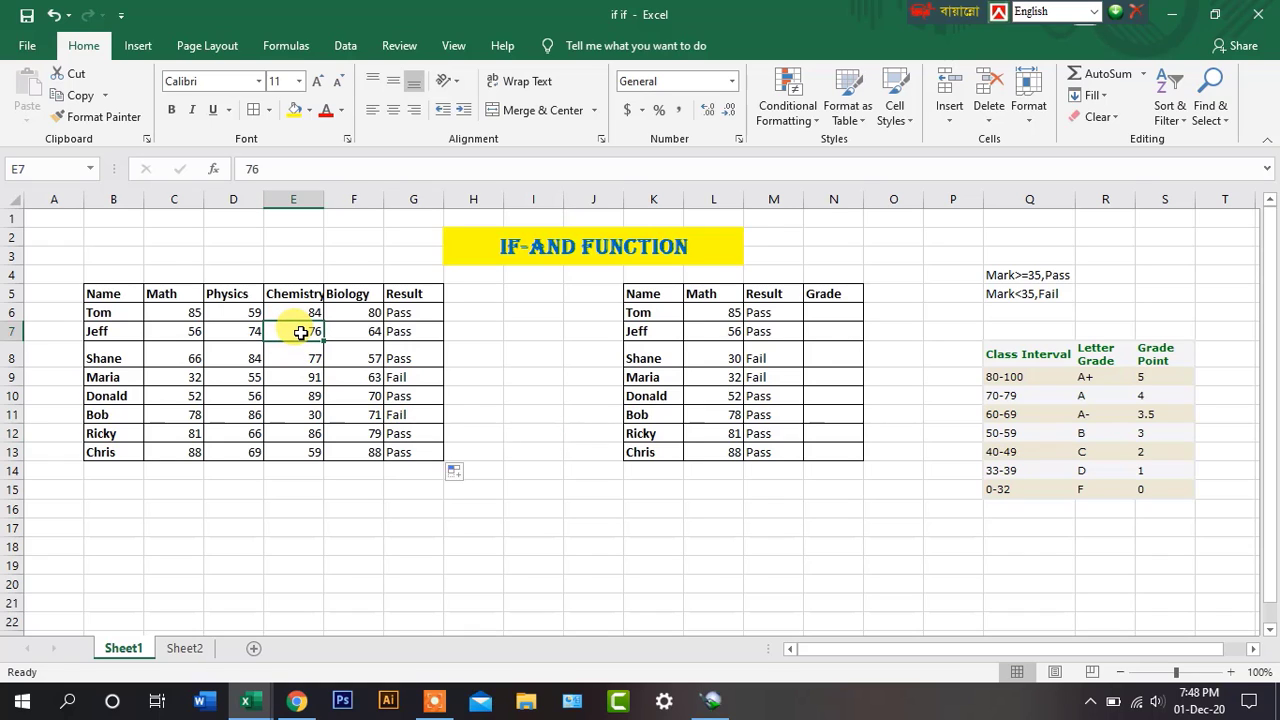
{"action": "type", "text": "20"}
{"action": "key", "text": "Return"}
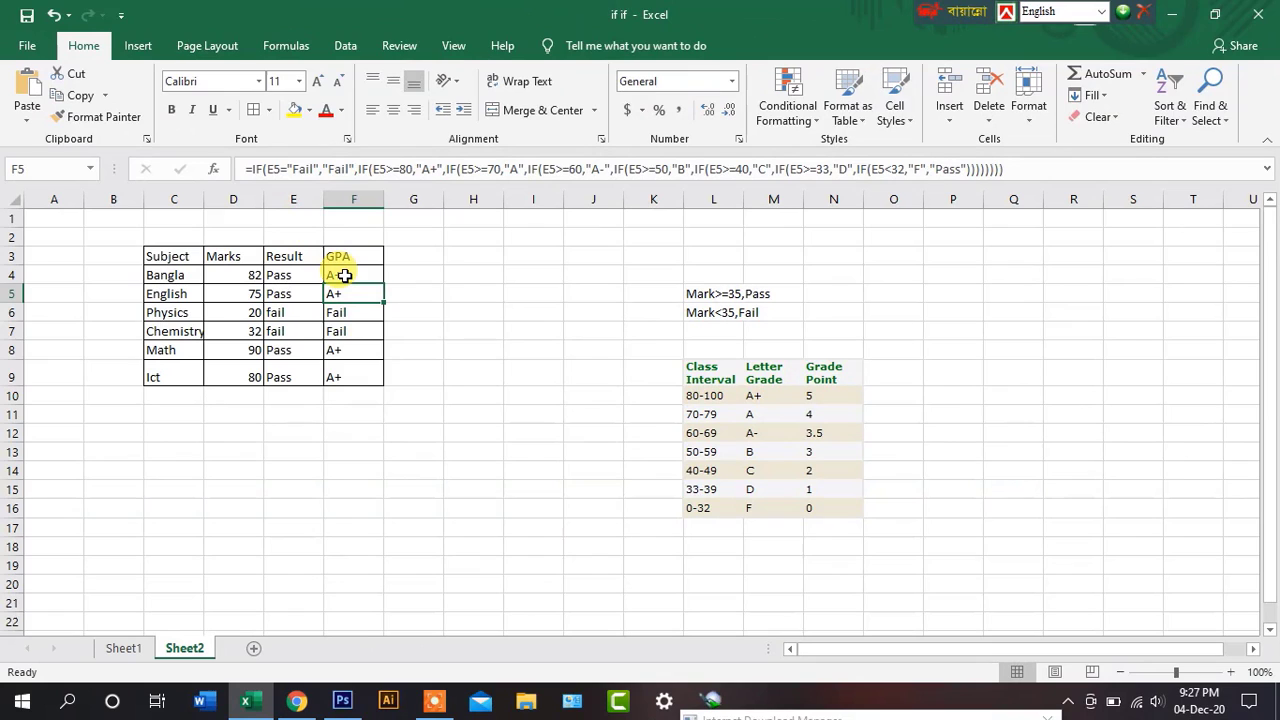
Examine the nested IF grading formula in GPA cell F4 on Sheet2, leaving it as it is
{"action": "left_click", "coordinate": [344, 276]}
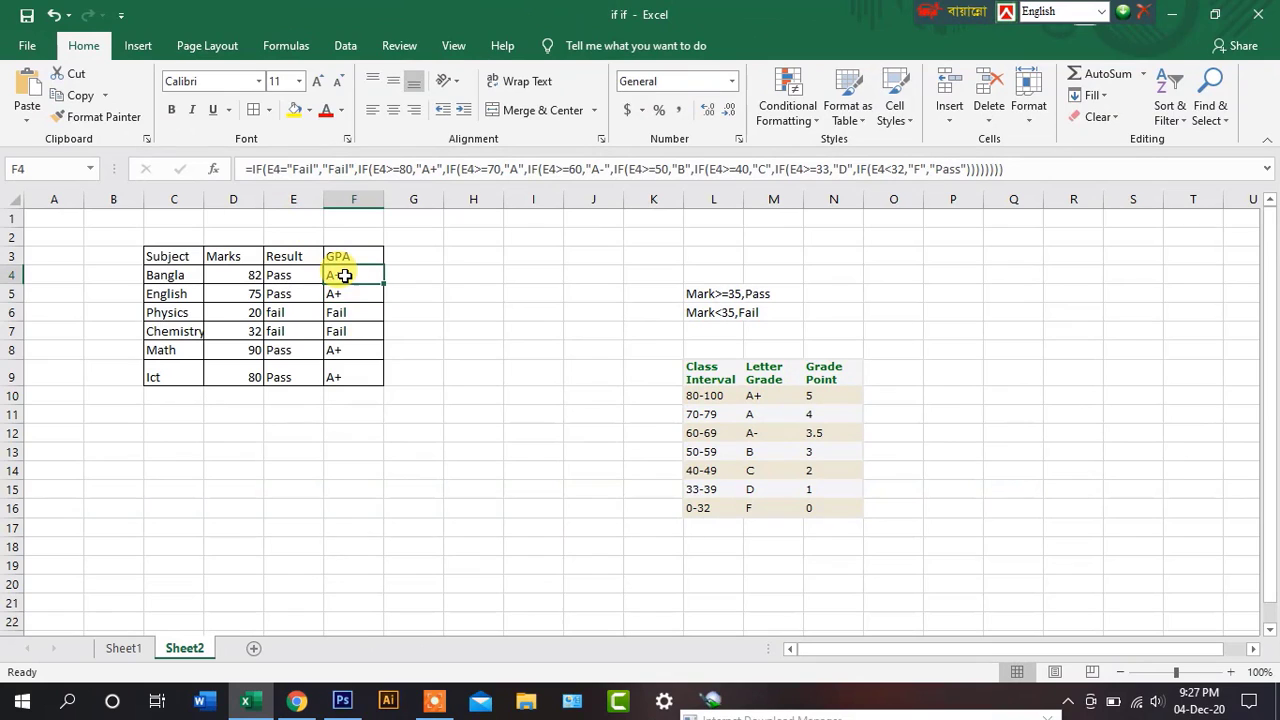
{"action": "double_click", "coordinate": [344, 276]}
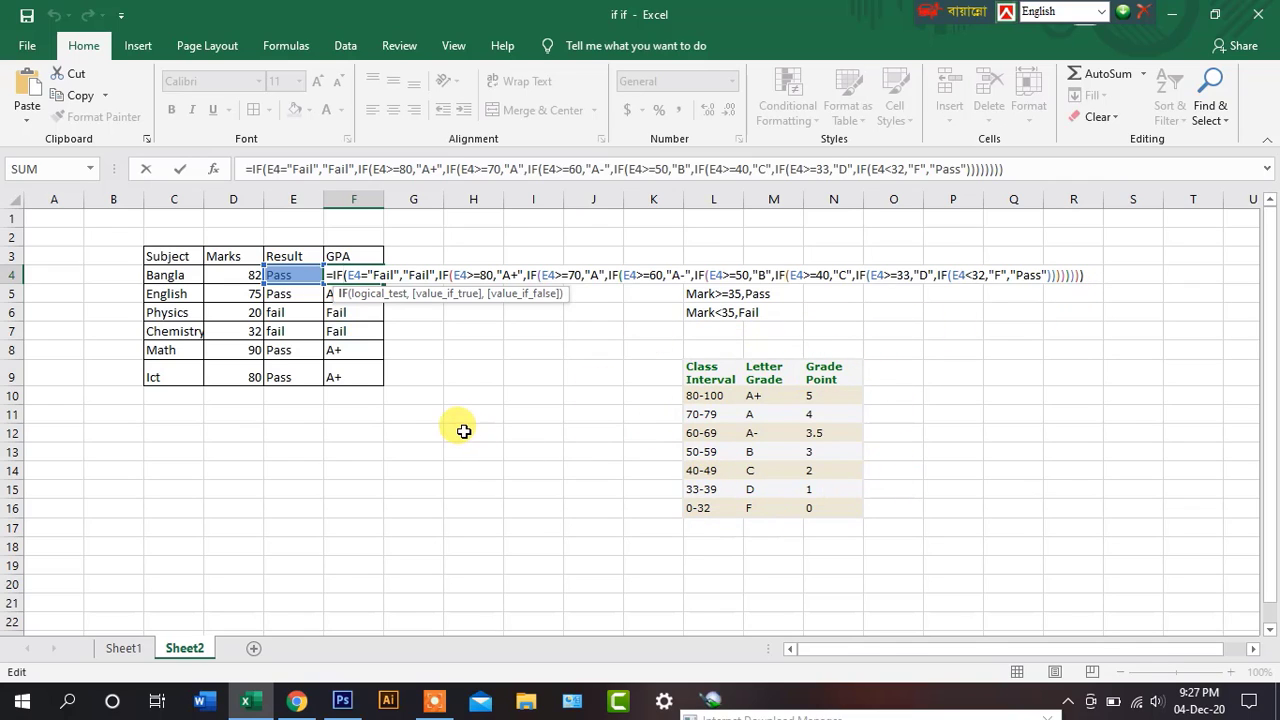
{"action": "key", "text": "Return"}
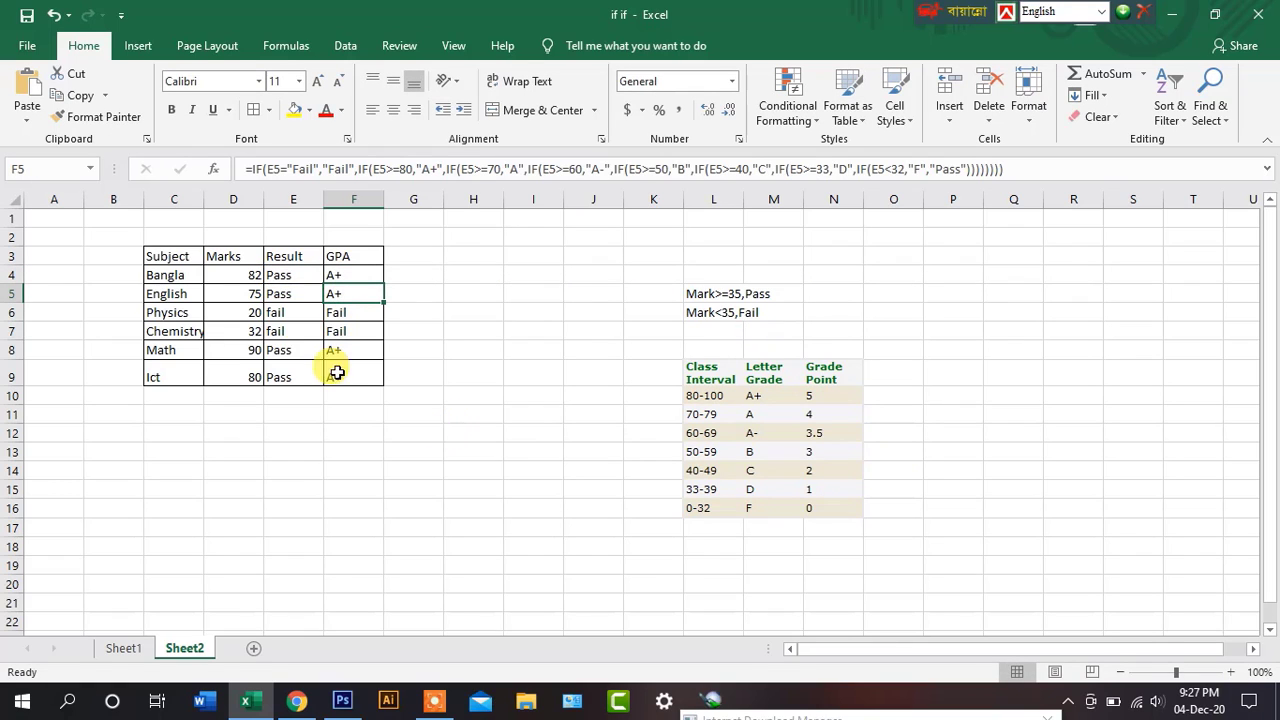